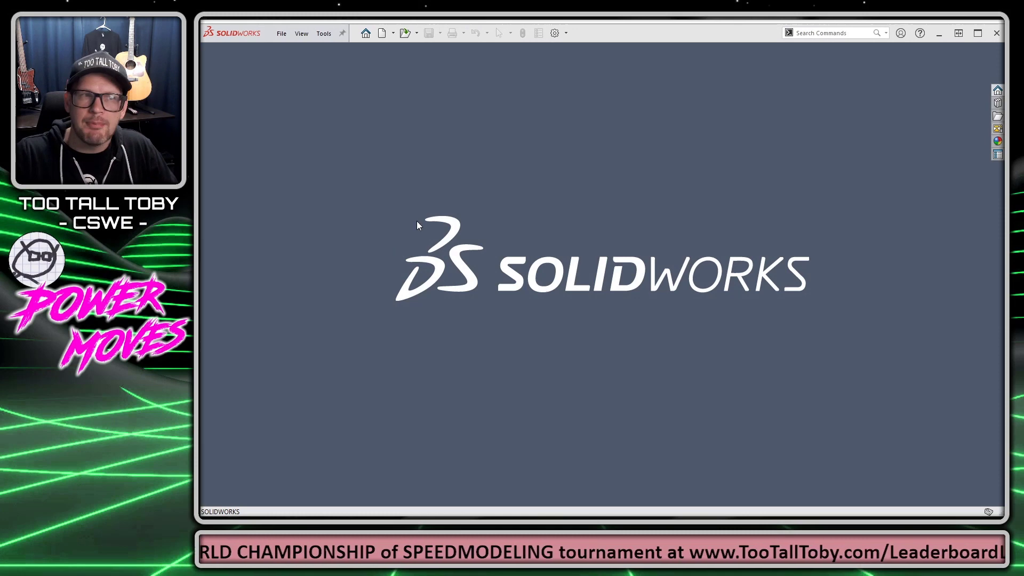
- Open the New SOLIDWORKS Document dialog from the New toolbar button
click(381, 33)
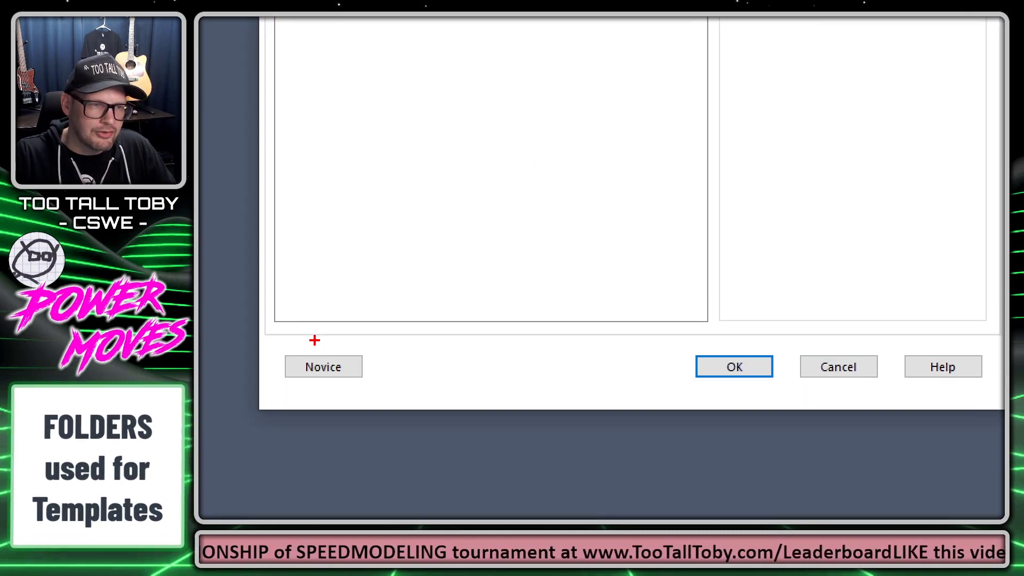
- Switch the New Document dialog to Novice view, then back to Advanced view
mouse_move(316, 350)
mouse_down()
mouse_move(285, 344)
mouse_move(277, 369)
mouse_move(311, 388)
mouse_move(370, 390)
mouse_move(375, 350)
mouse_move(317, 340)
mouse_up()
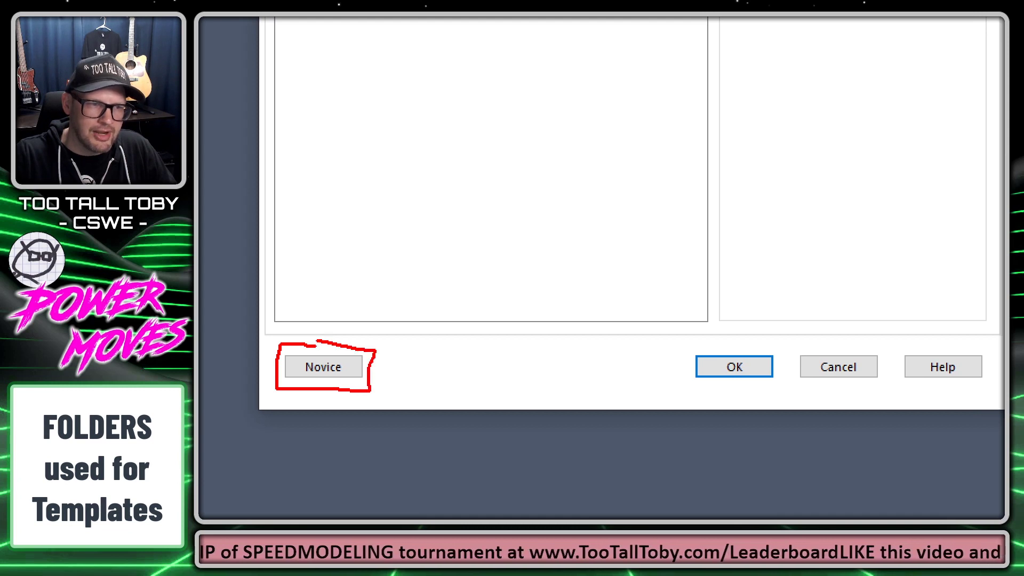
click(323, 370)
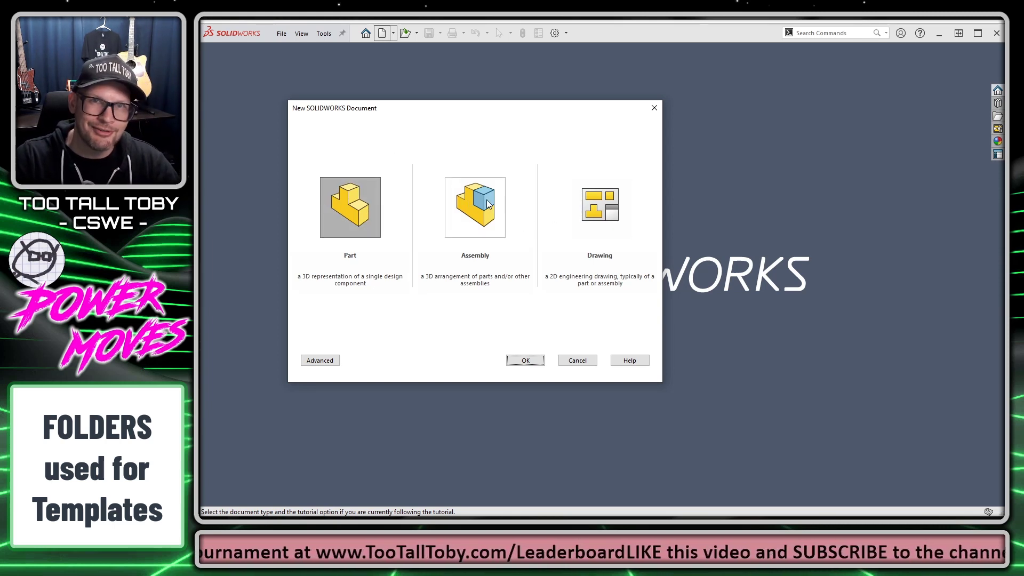
click(322, 360)
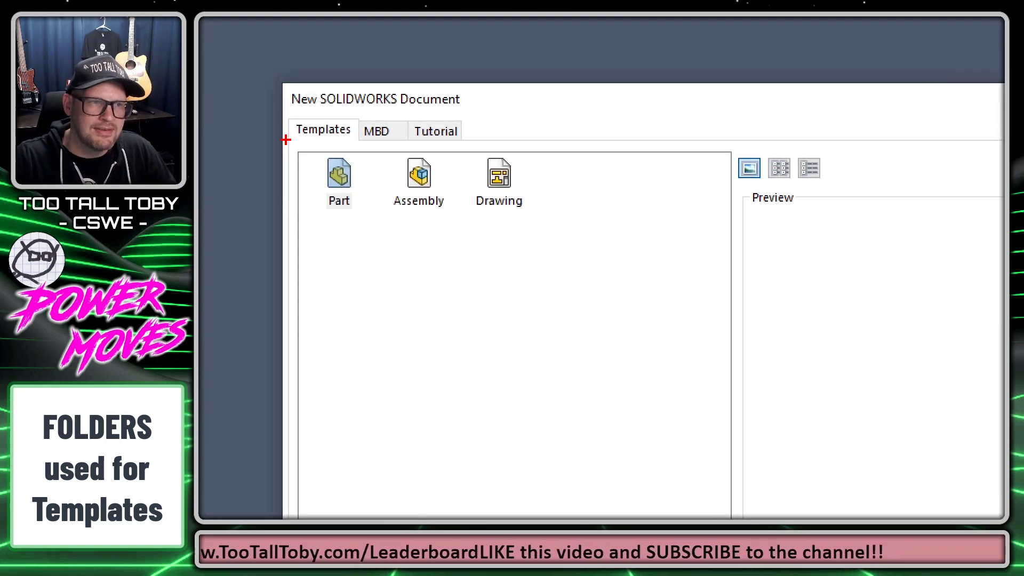
- Annotate the template tabs as 'FOLDER', then cancel the New Document dialog
mouse_move(286, 139)
mouse_down()
mouse_move(345, 118)
mouse_move(410, 141)
mouse_move(479, 148)
mouse_move(575, 193)
mouse_move(553, 256)
mouse_up()
text(FOLDER)
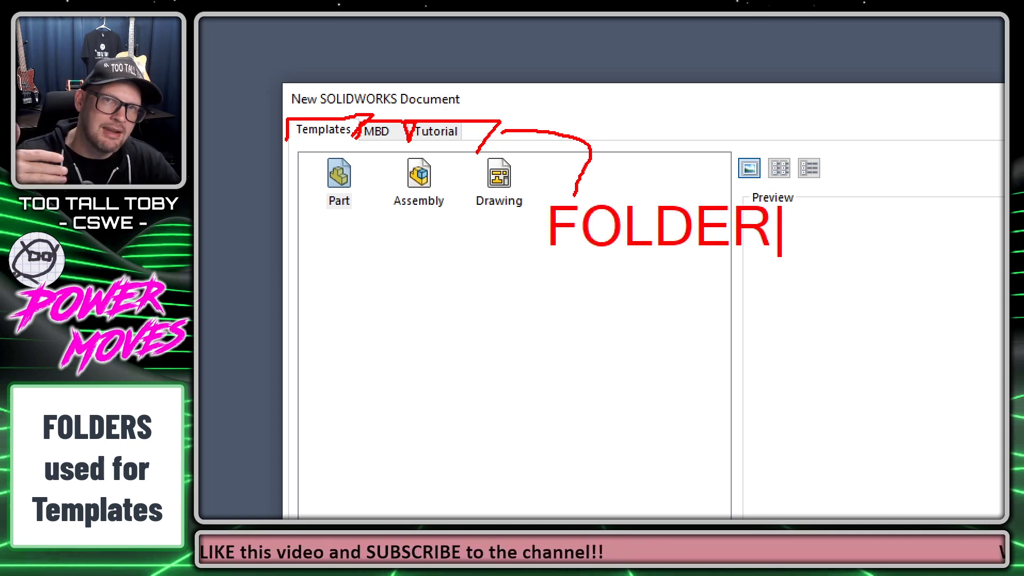
key(Escape)
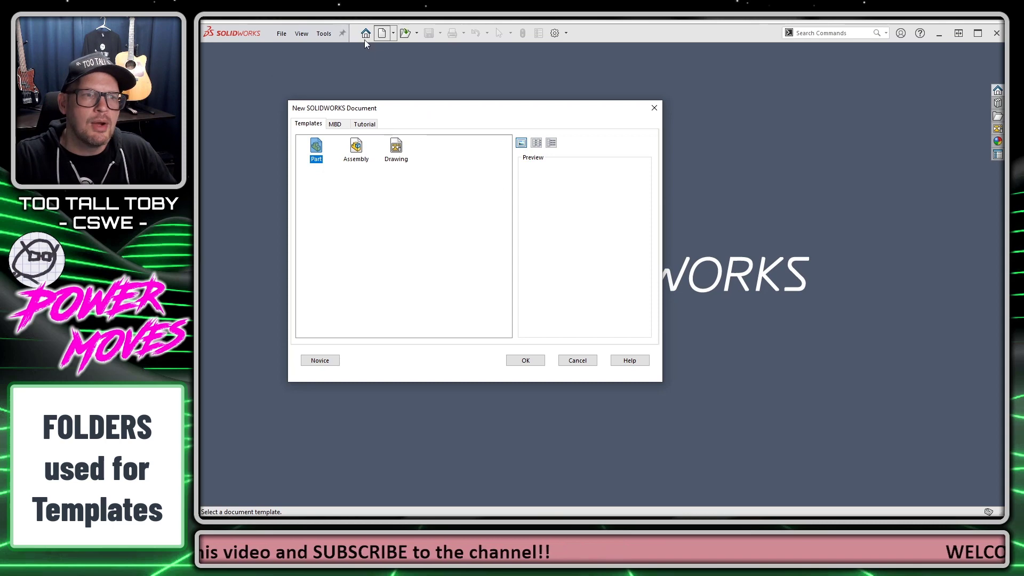
click(570, 362)
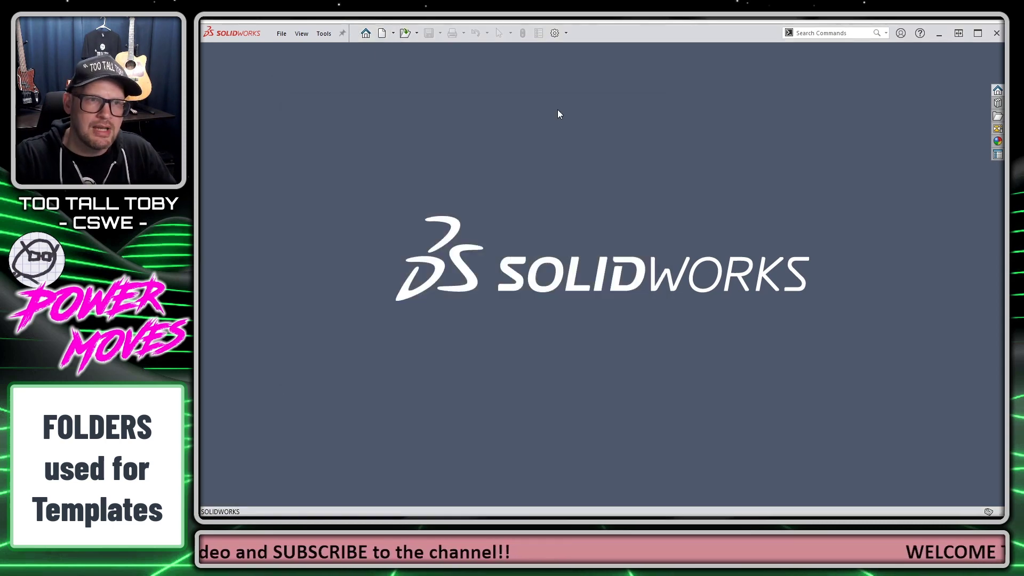
click(554, 34)
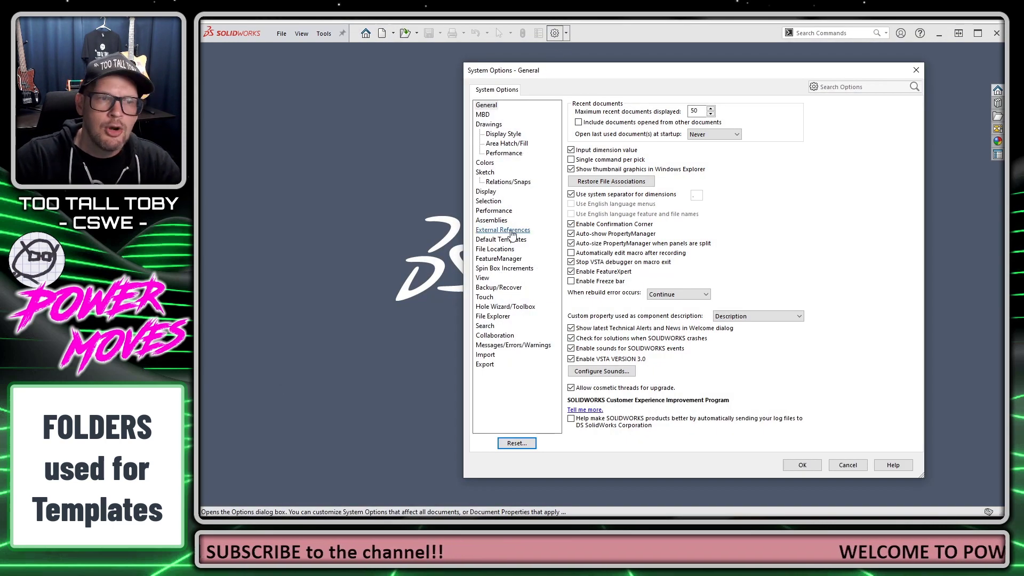
click(501, 249)
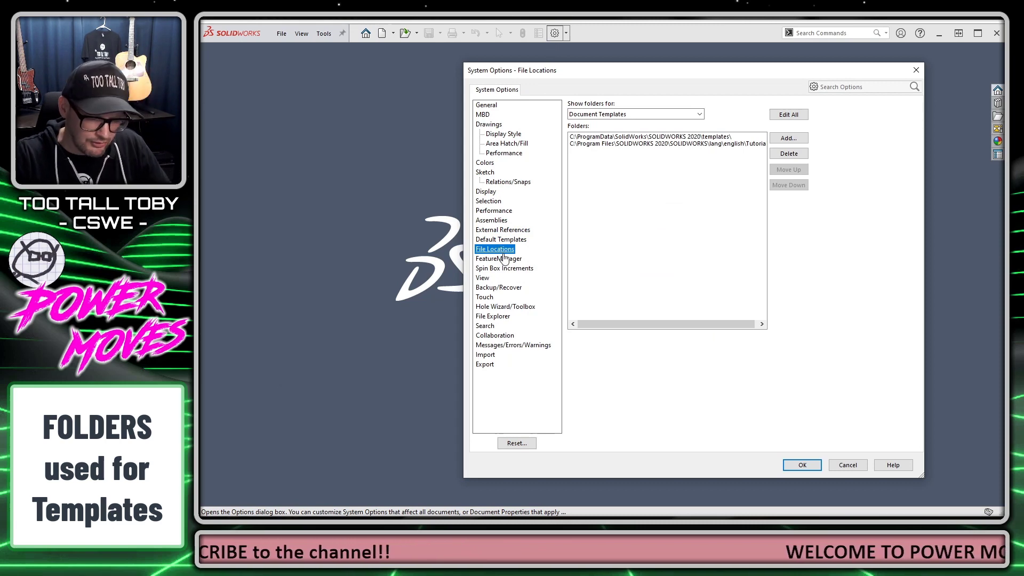
drag(427, 322, 496, 322)
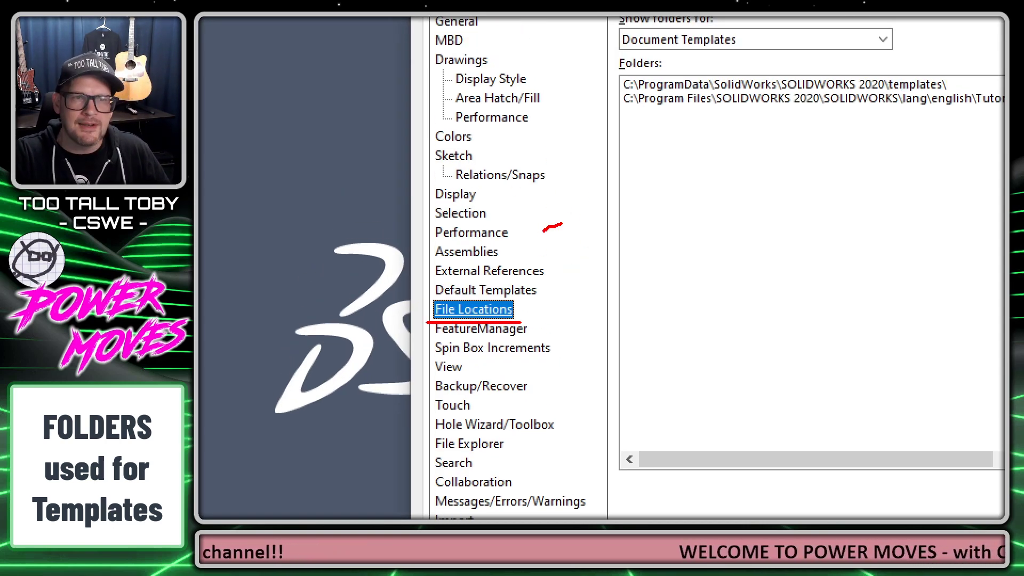
mouse_move(563, 224)
mouse_down()
mouse_move(604, 145)
mouse_move(611, 92)
mouse_up()
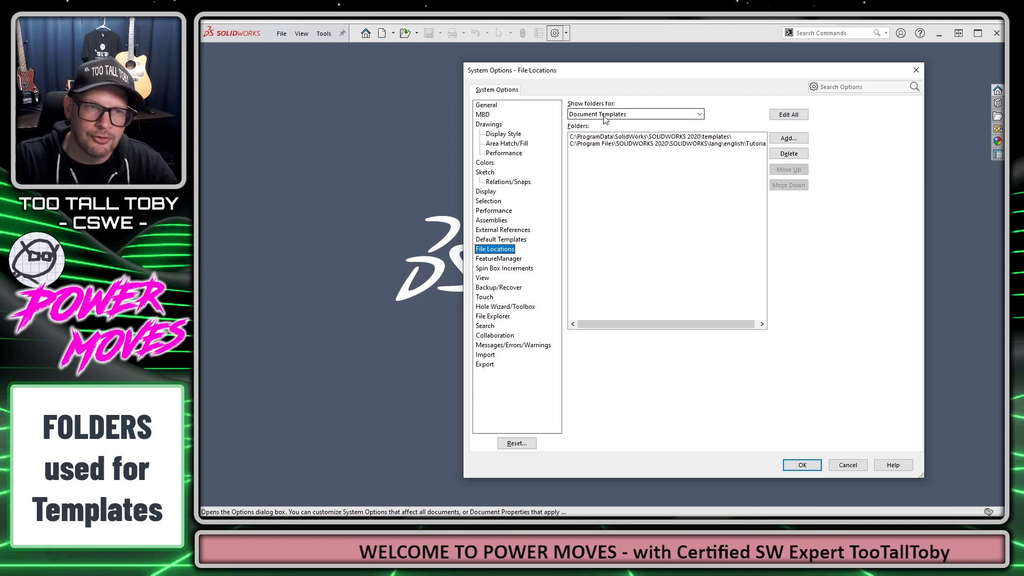
click(695, 119)
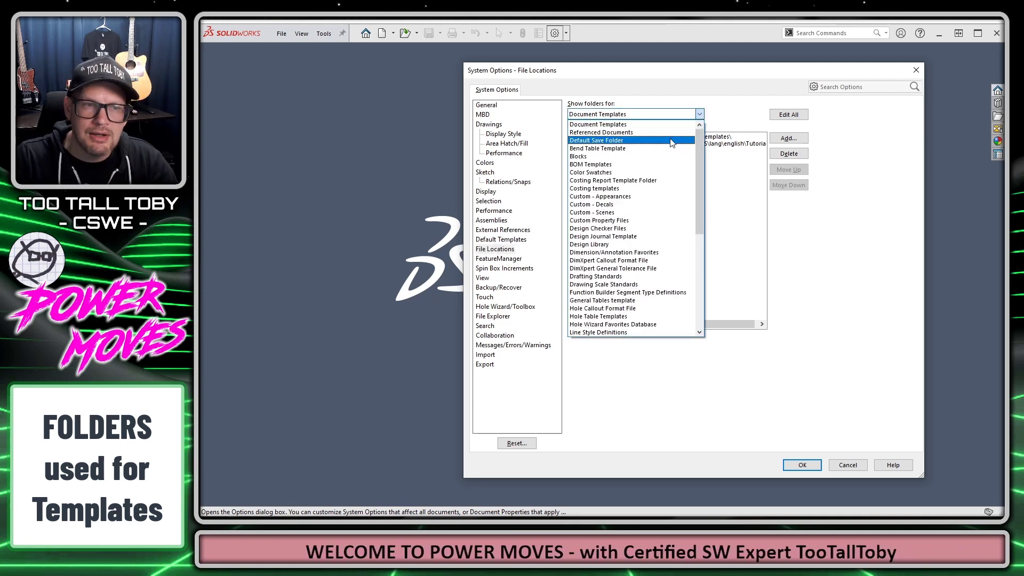
scroll(649, 201, down, 3)
scroll(649, 202, down, 2)
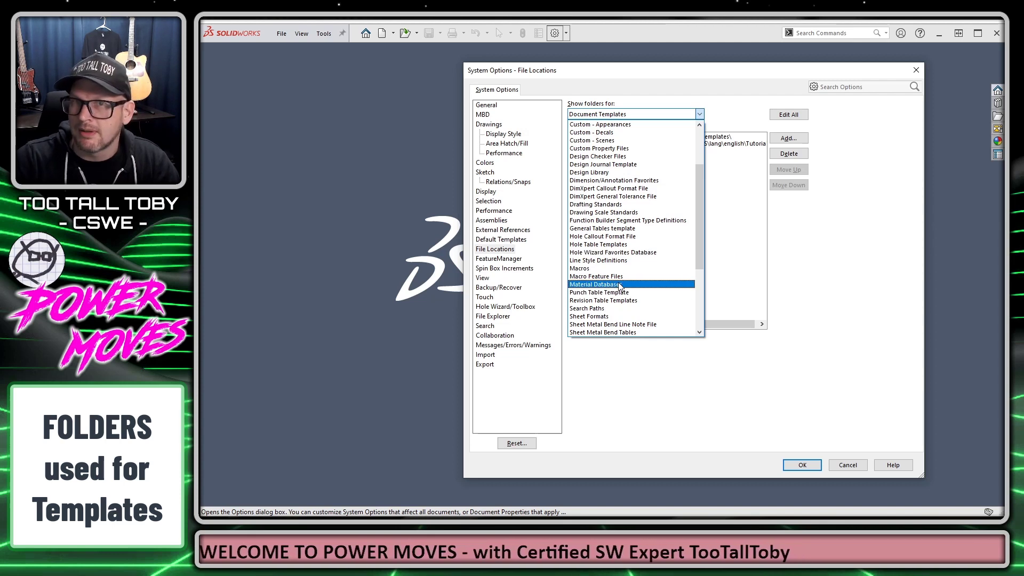
scroll(620, 286, down, 4)
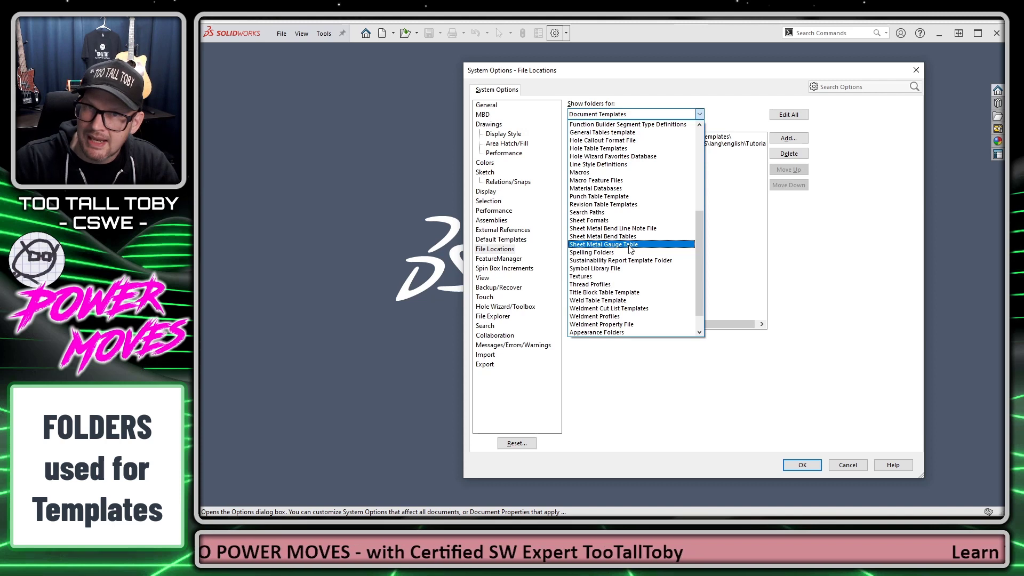
scroll(630, 249, down, 1)
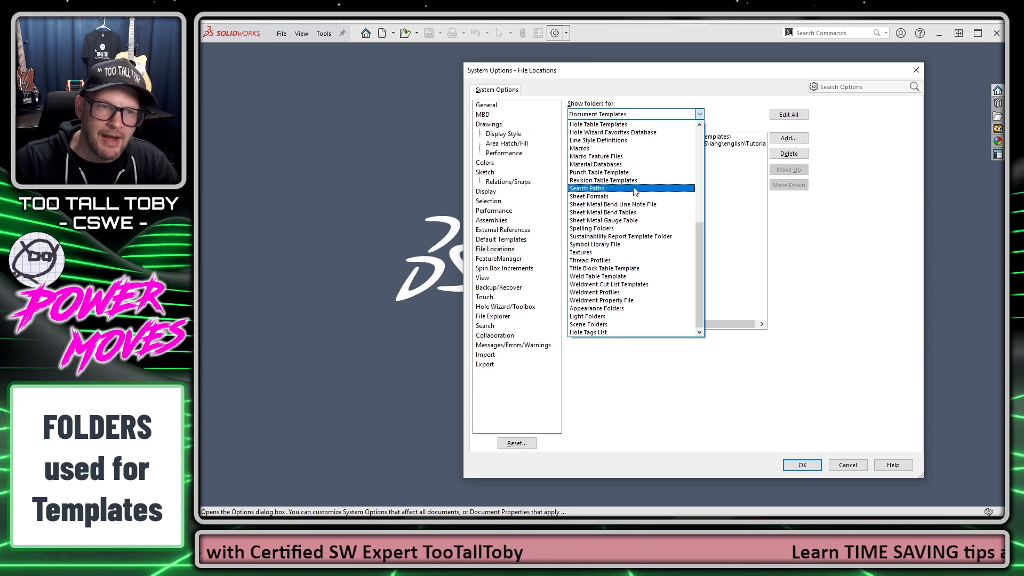
click(643, 220)
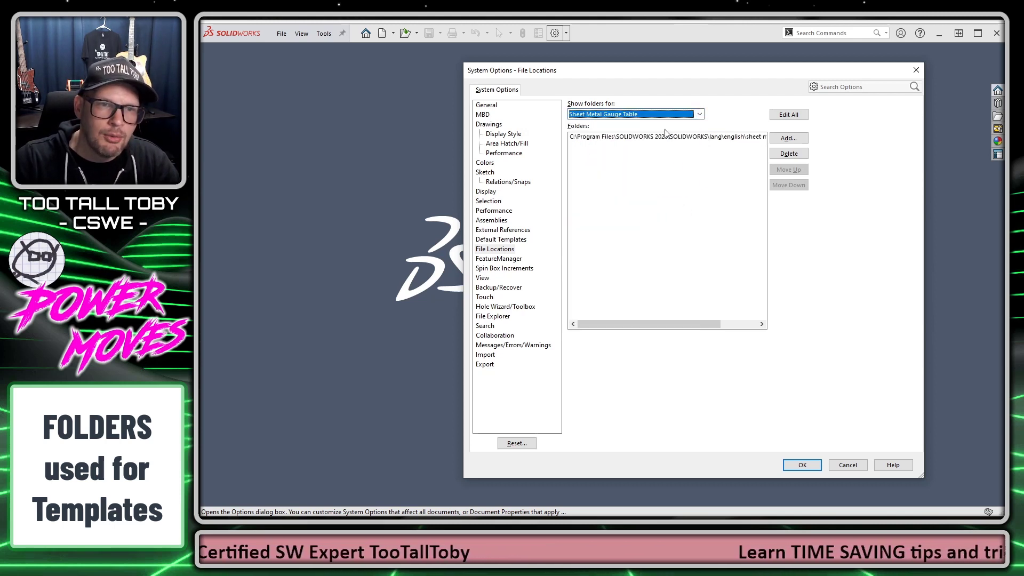
drag(679, 325, 734, 326)
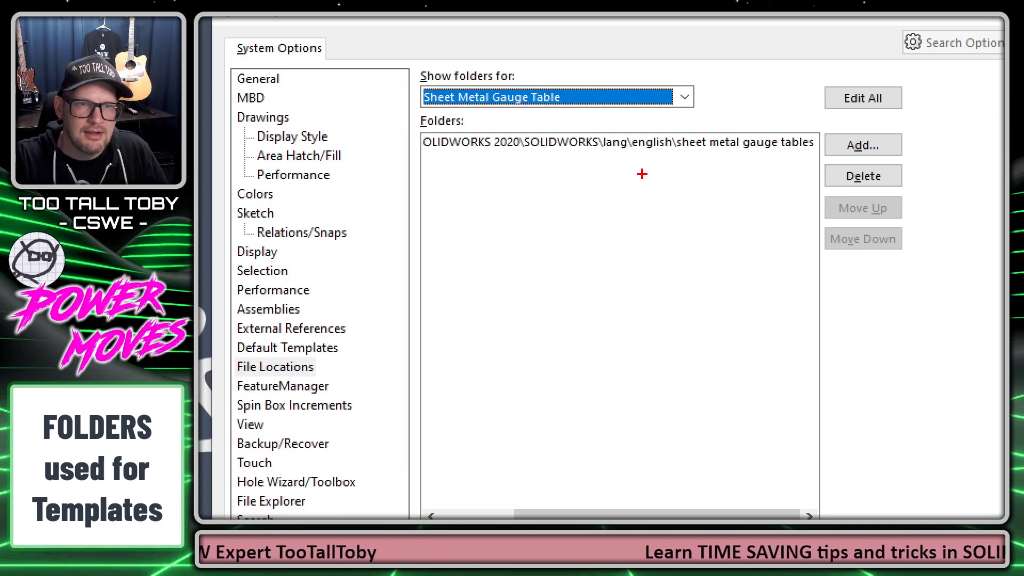
mouse_move(688, 147)
mouse_down()
mouse_move(746, 149)
mouse_move(767, 124)
mouse_move(668, 116)
mouse_move(659, 161)
mouse_up()
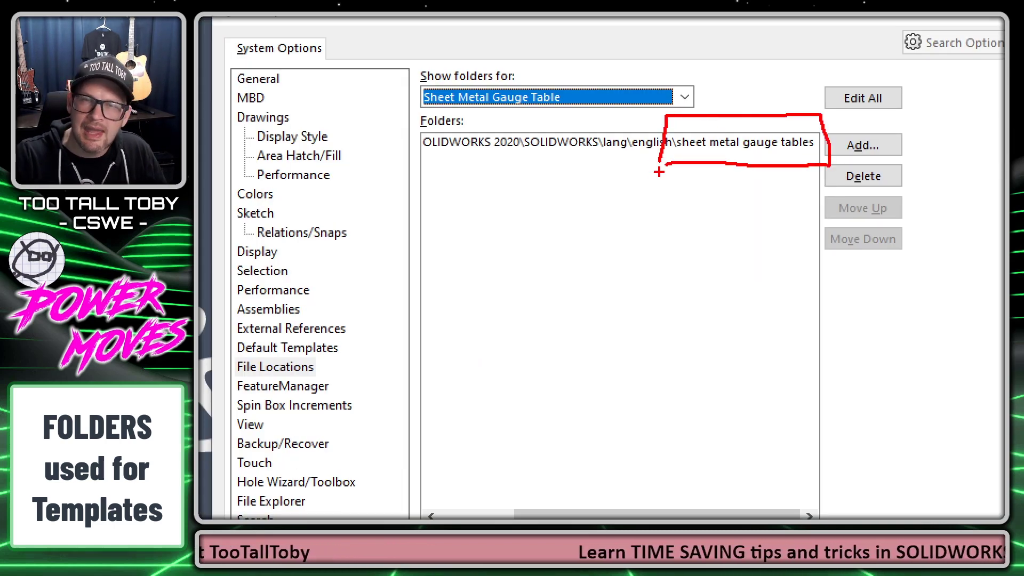
mouse_move(810, 159)
mouse_down()
mouse_move(898, 159)
mouse_move(922, 142)
mouse_move(819, 122)
mouse_up()
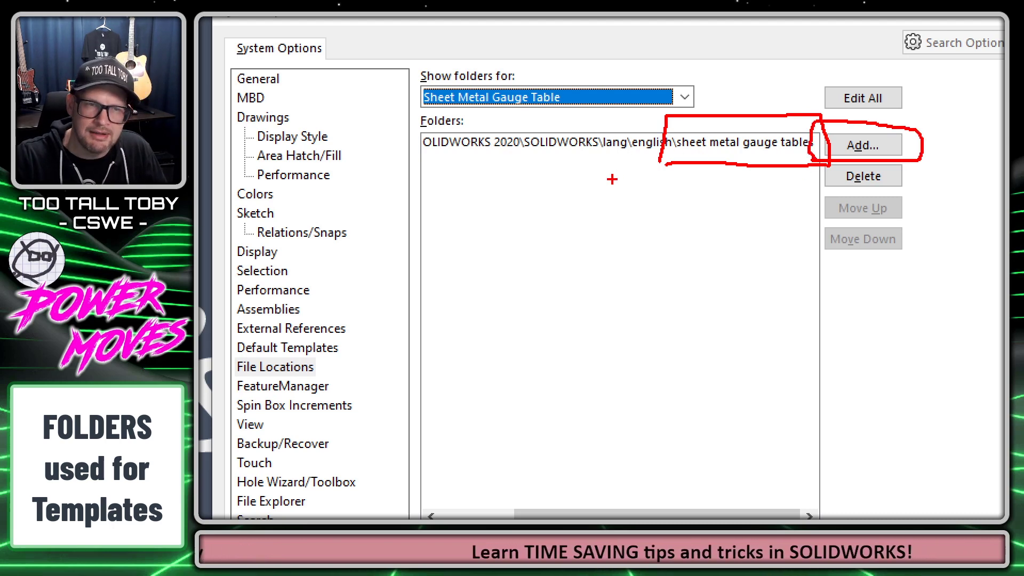
key(Escape)
click(699, 114)
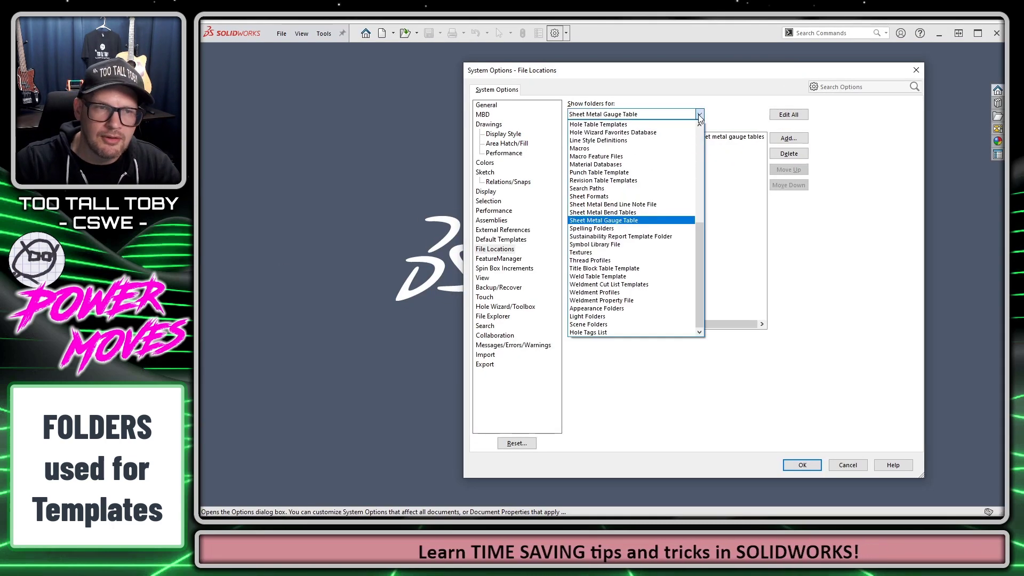
scroll(702, 158, up, 10)
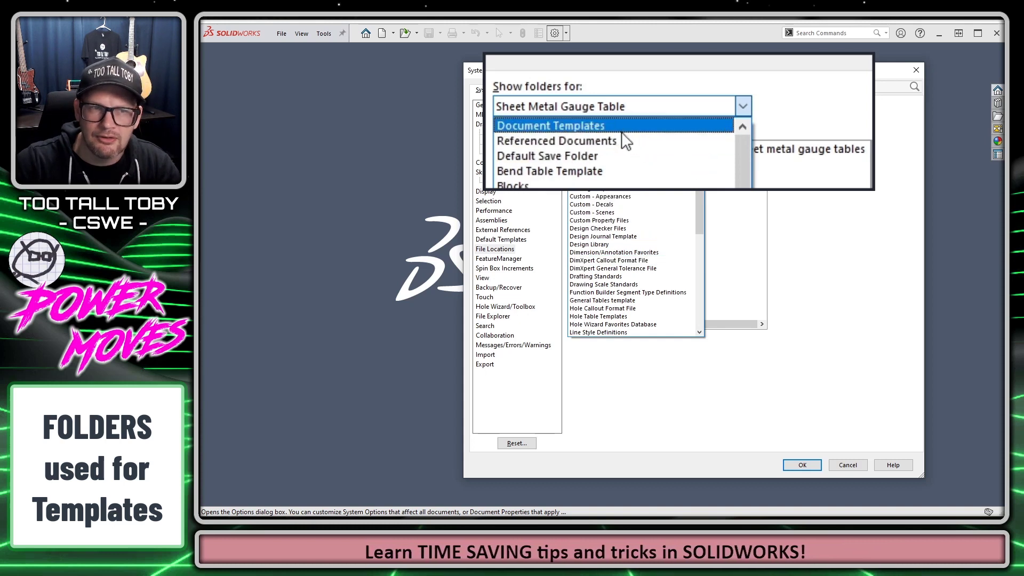
click(623, 128)
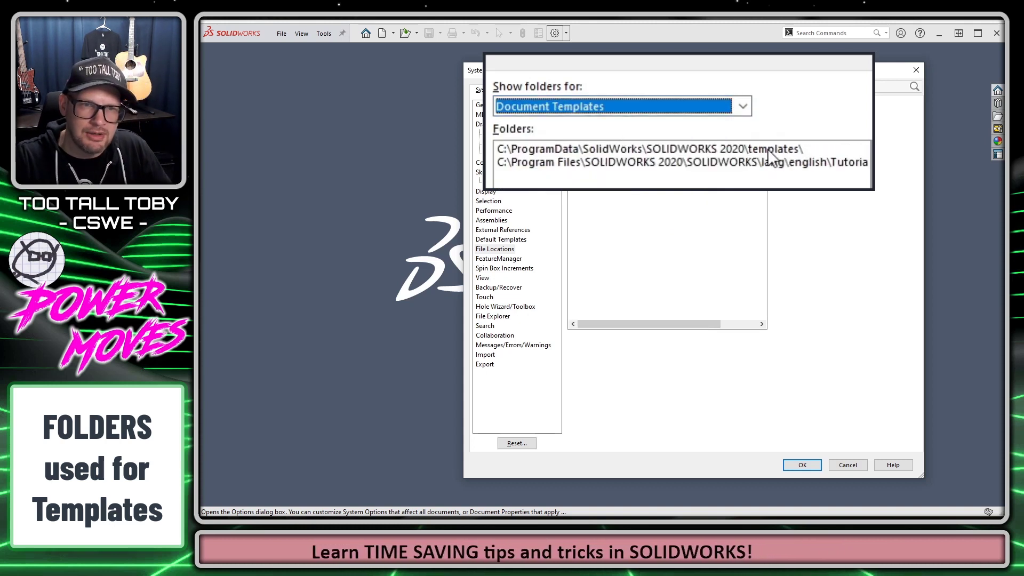
scroll(739, 226, right, 3)
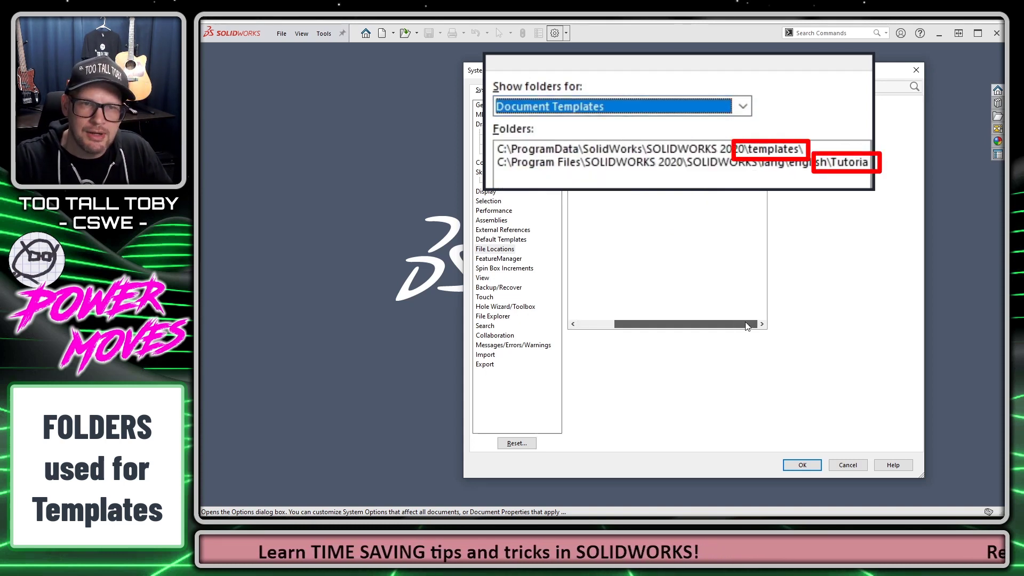
click(847, 465)
click(380, 37)
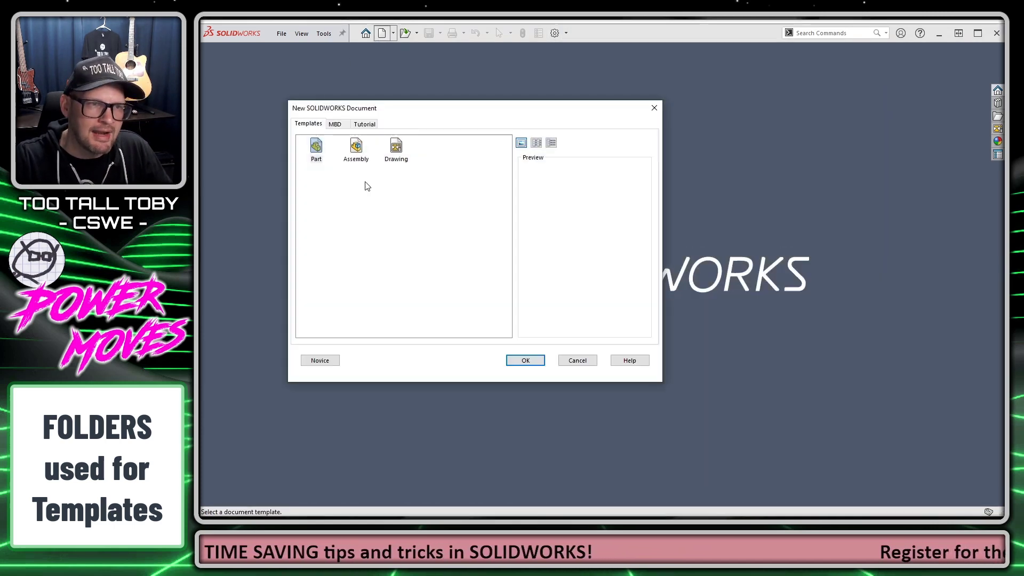
mouse_move(283, 141)
mouse_down()
mouse_move(333, 144)
mouse_move(462, 151)
mouse_up()
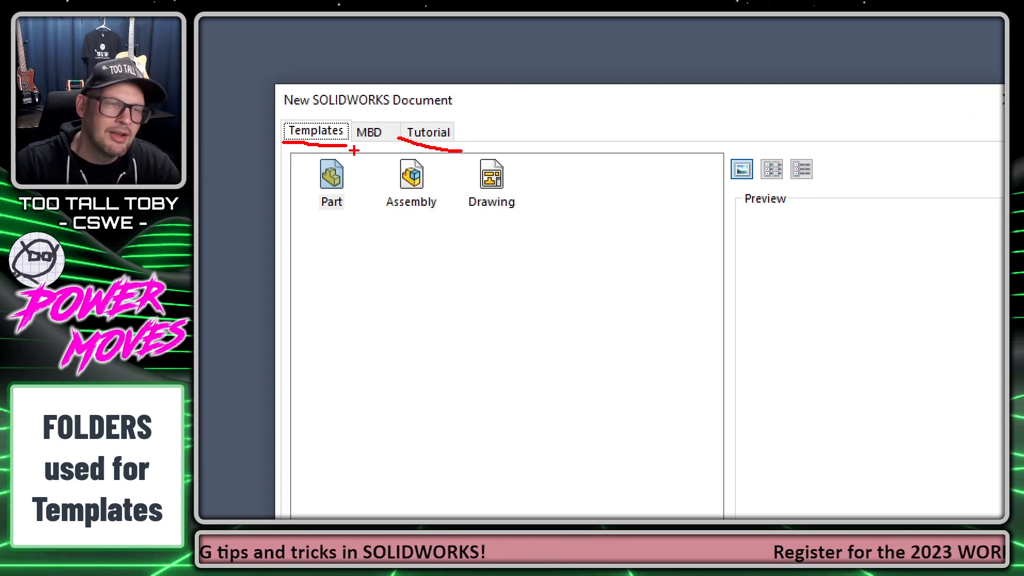
mouse_move(353, 149)
mouse_down()
mouse_move(395, 127)
mouse_move(356, 148)
mouse_move(411, 71)
mouse_up()
mouse_move(418, 115)
mouse_down()
mouse_move(501, 86)
mouse_move(417, 114)
mouse_move(449, 92)
mouse_move(476, 122)
mouse_up()
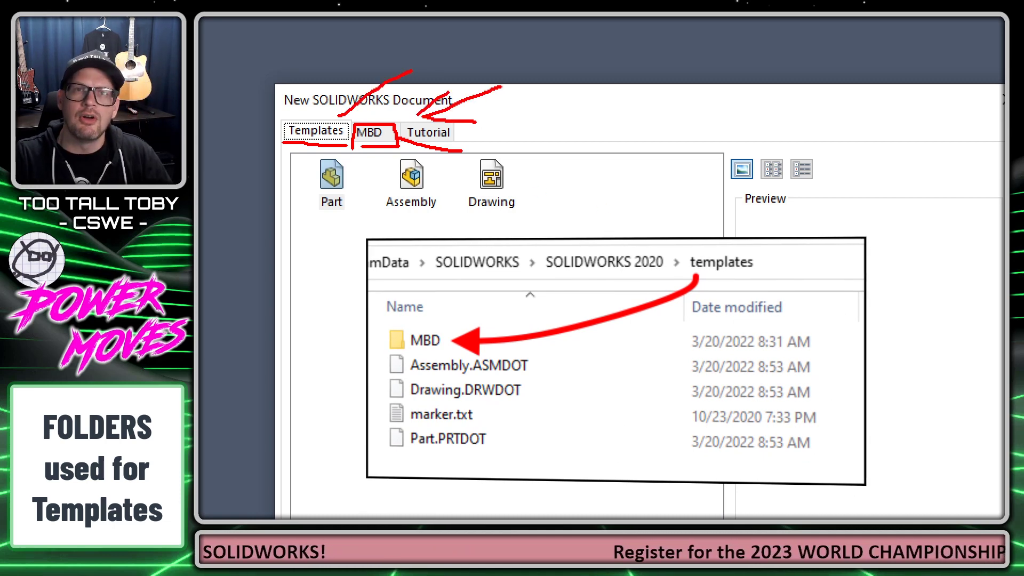
key(Escape)
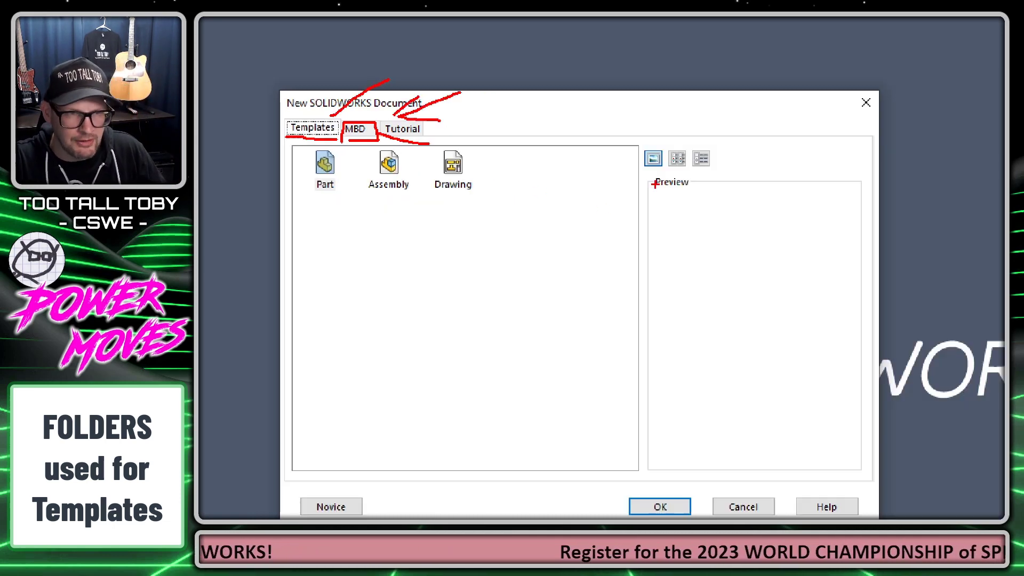
click(364, 124)
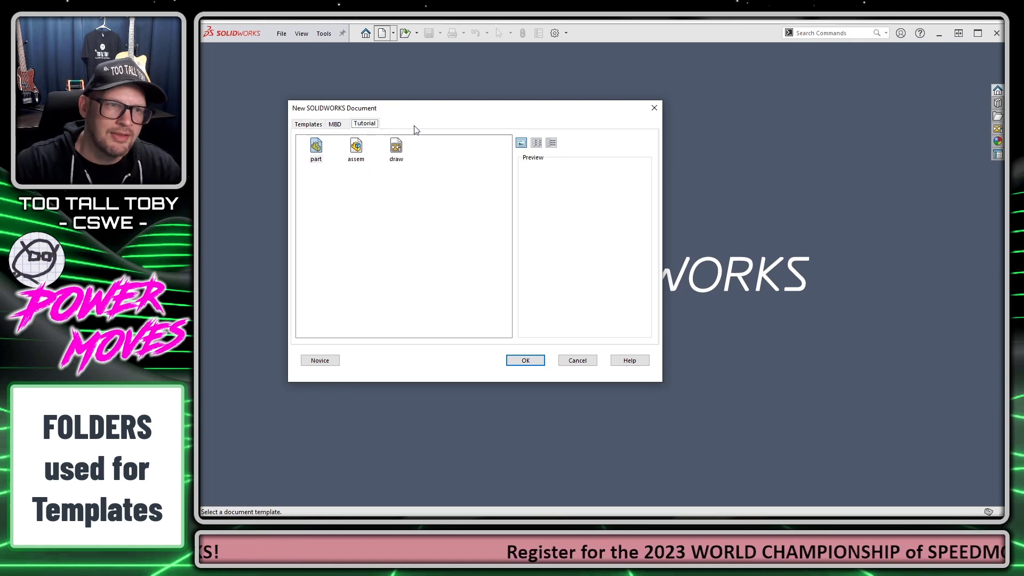
key(Escape)
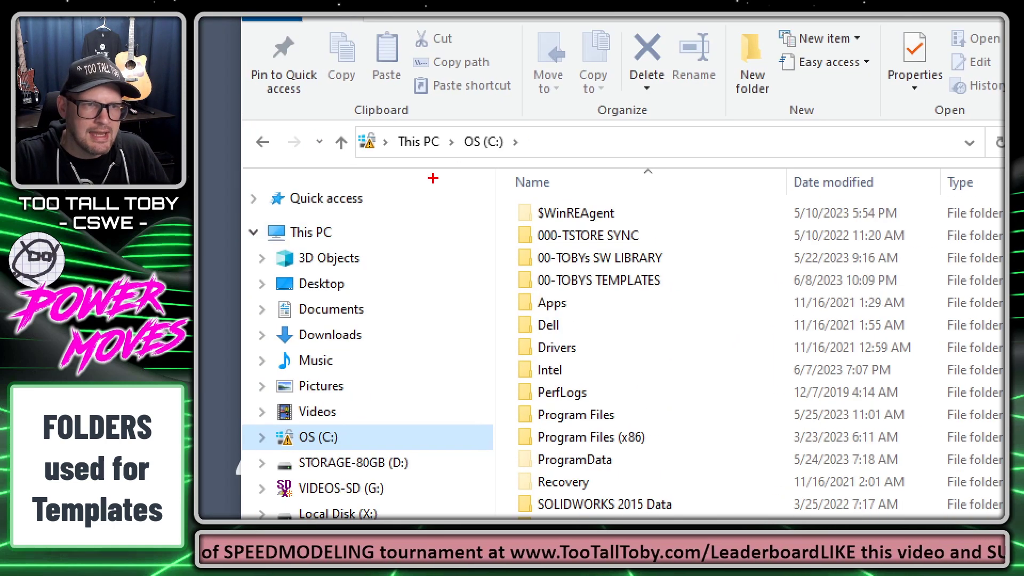
- Highlight the OS (C:) drive and the 00-TOBYS TEMPLATES folder in File Explorer
drag(497, 141, 548, 141)
drag(515, 295, 685, 294)
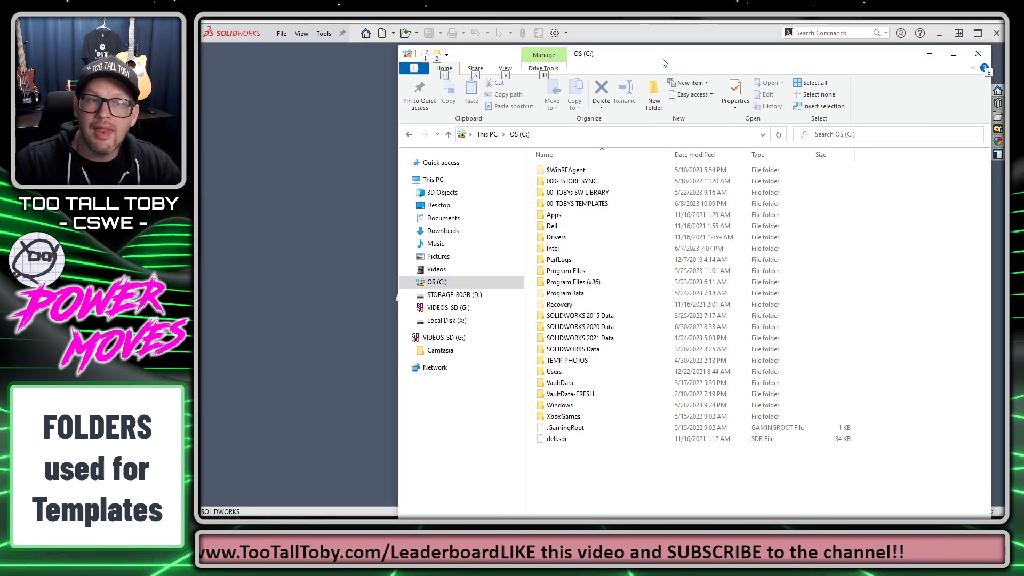
drag(663, 61, 1021, 85)
- Start a new blank part from the Part template on the Templates tab
click(382, 33)
click(301, 125)
click(315, 155)
double_click(317, 148)
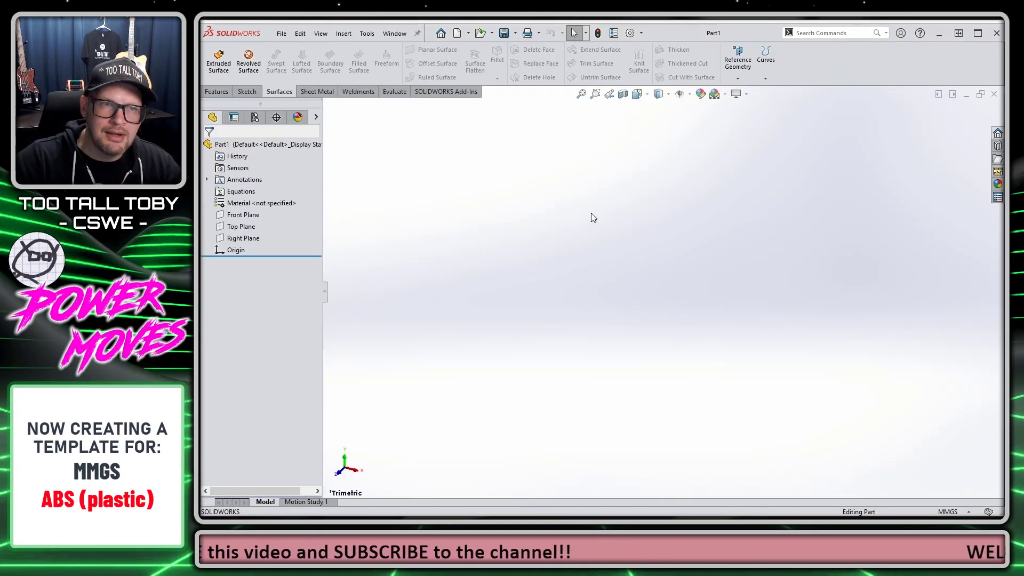
- Open Part1's Document Properties and annotate them with the label 'TEMPLATE'
click(630, 33)
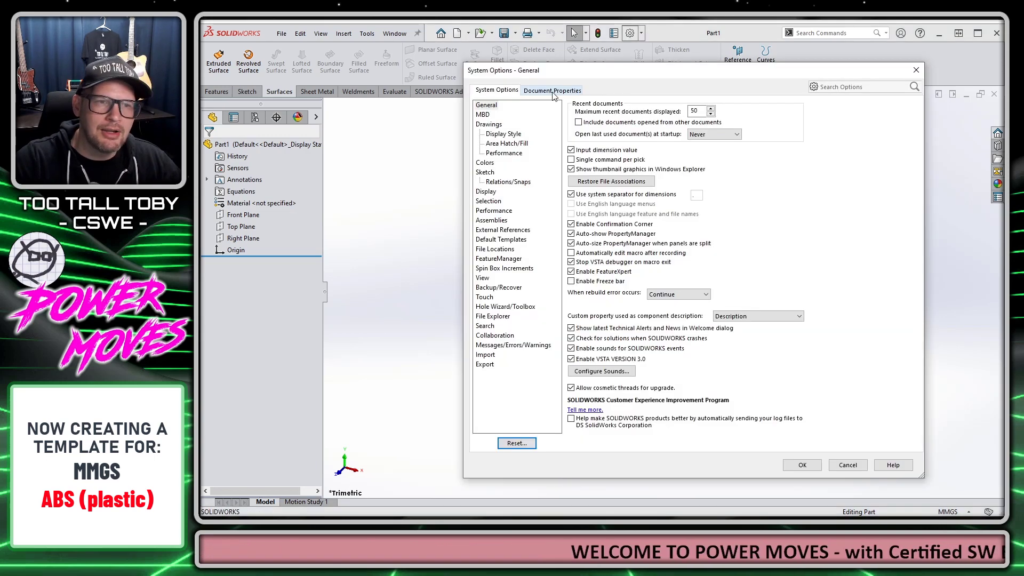
click(570, 90)
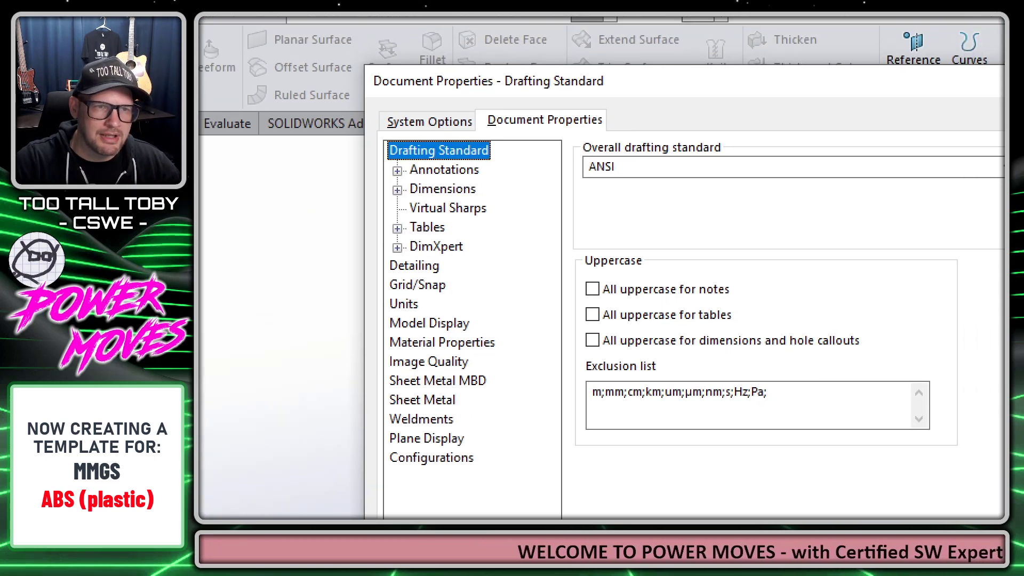
mouse_move(329, 122)
mouse_down()
mouse_move(427, 118)
mouse_move(422, 99)
mouse_move(554, 98)
mouse_move(558, 118)
mouse_move(592, 124)
mouse_move(611, 107)
mouse_up()
text(t)
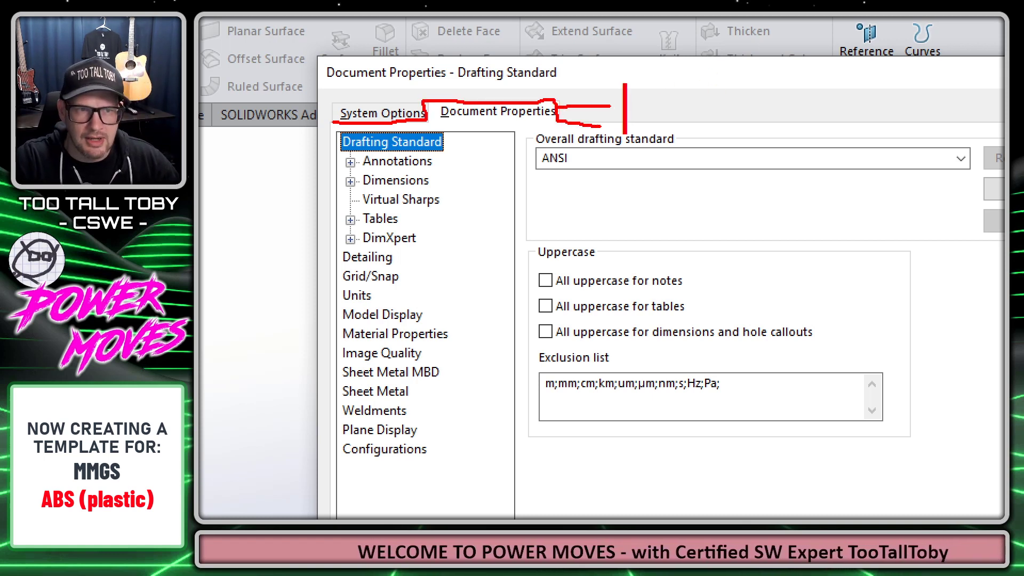
text(TEN)
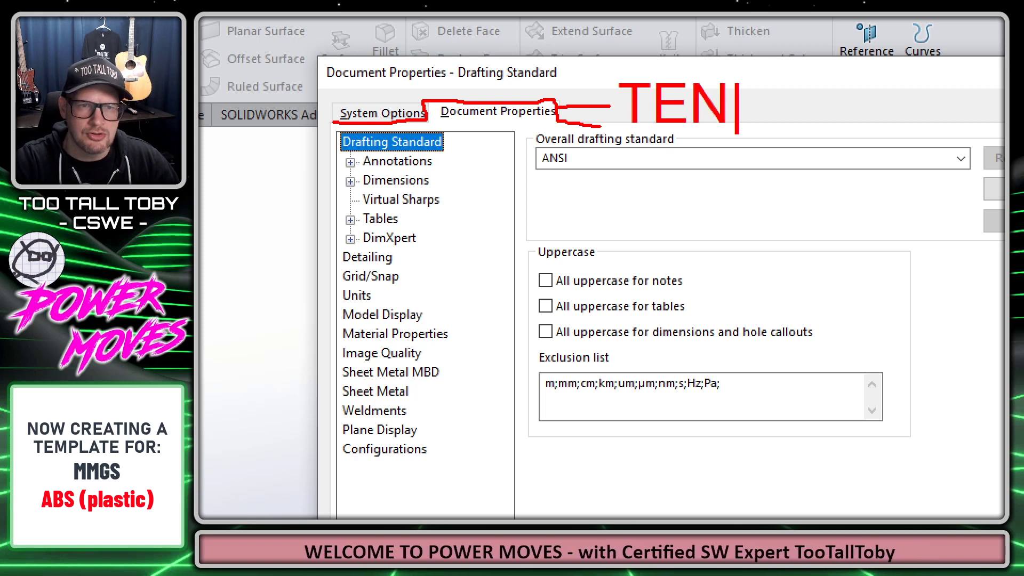
key(BackSpace)
text(MPLATE)
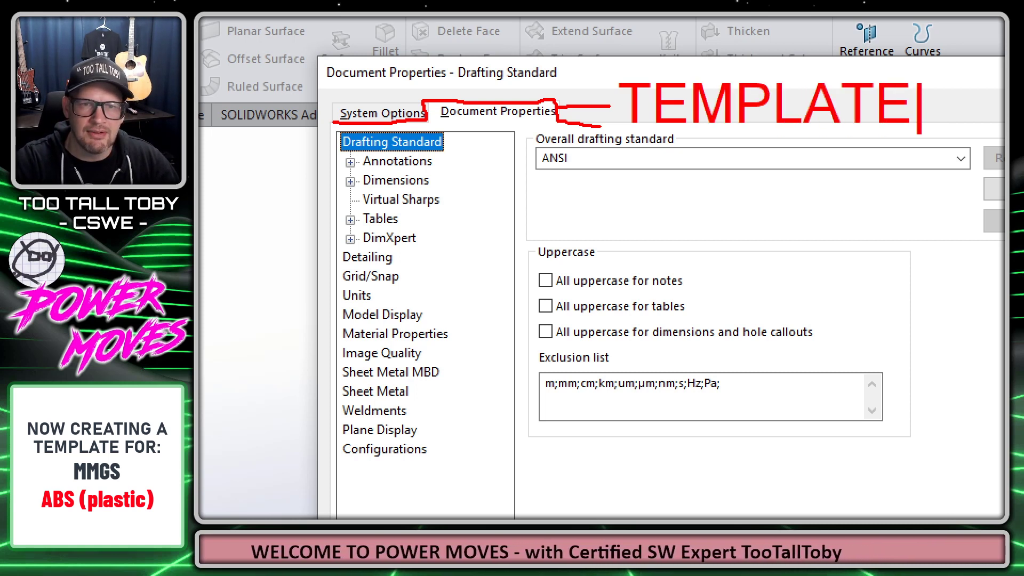
key(Escape)
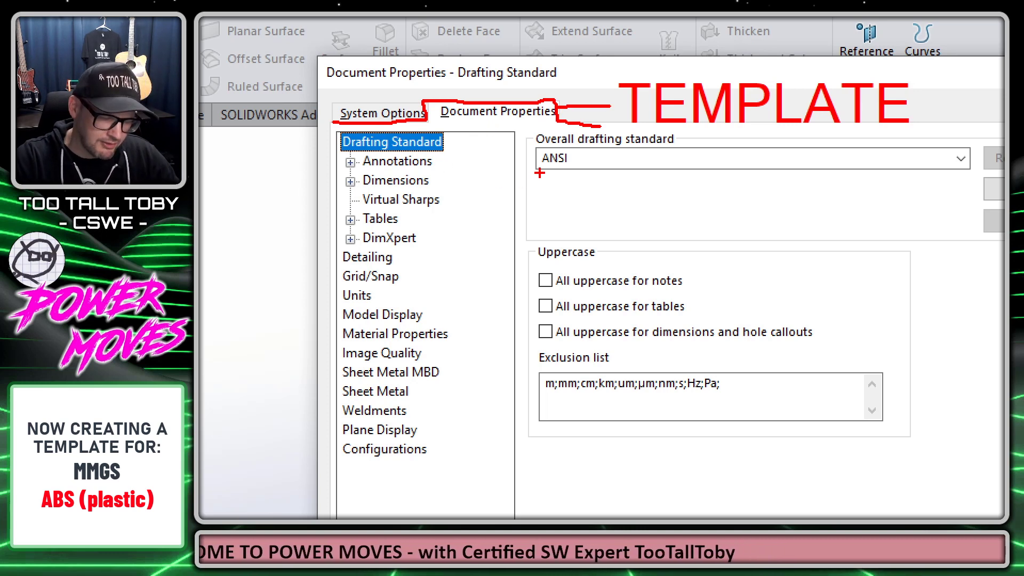
key(Escape)
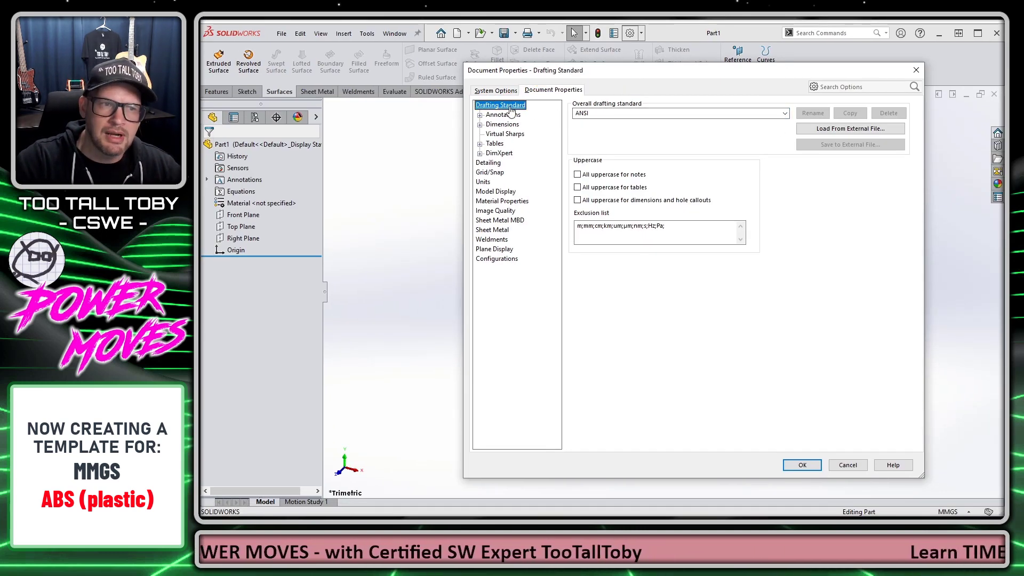
- Keep ANSI as the overall drafting standard and move to the Units page
click(784, 113)
click(625, 124)
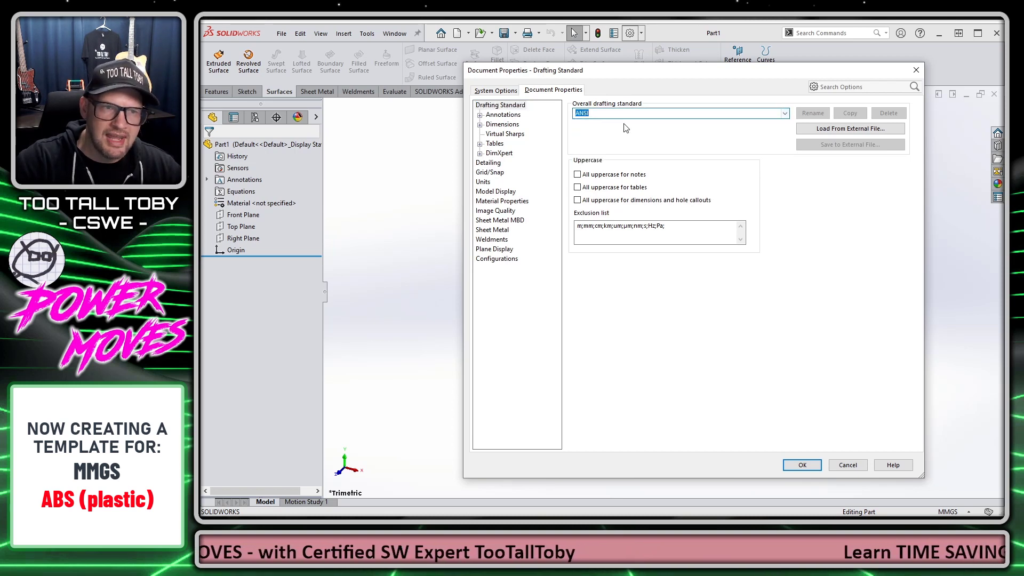
click(483, 182)
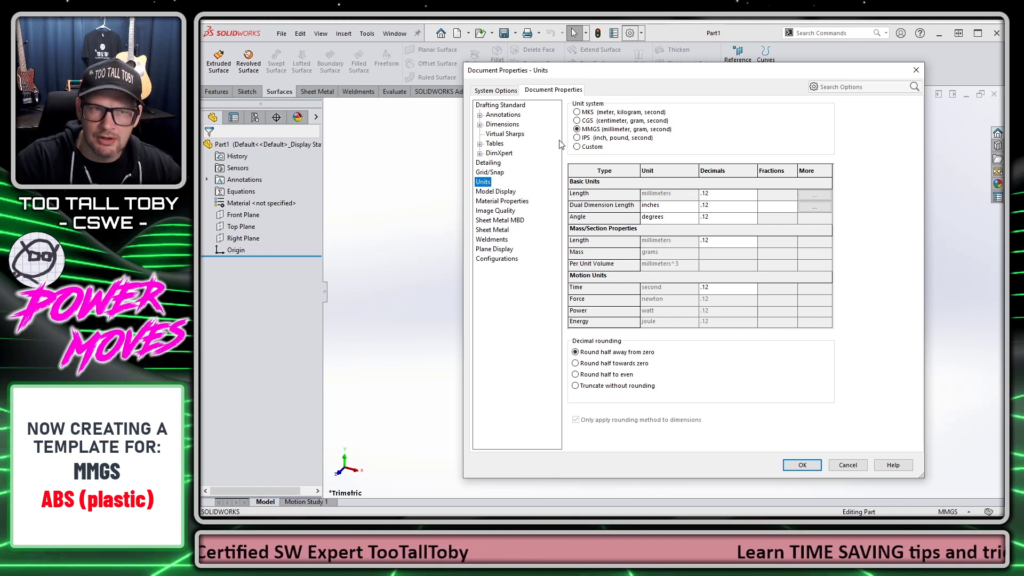
- Keep MMGS units and raise shaded image quality to a 0.21551724mm deviation
click(586, 131)
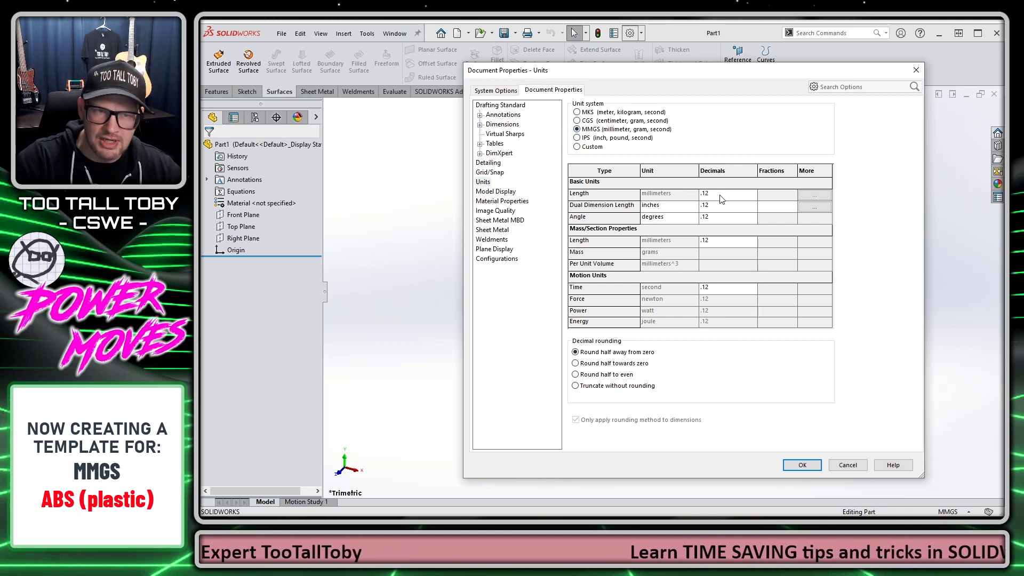
click(494, 212)
mouse_move(662, 121)
mouse_down()
mouse_move(784, 137)
mouse_move(825, 169)
mouse_up()
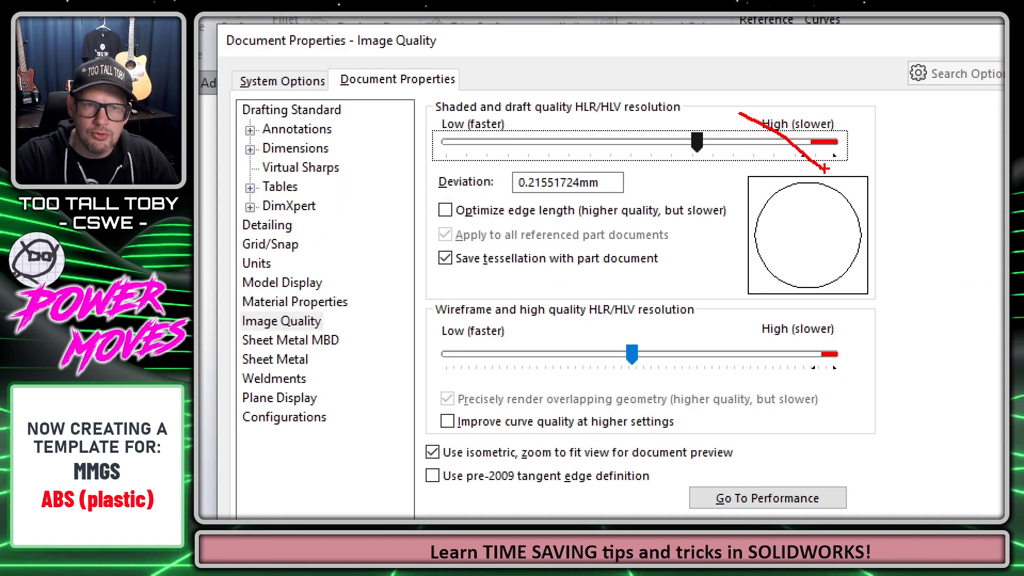
- Annotate the image quality slider, crossing out other ranges and circling the chosen level
drag(830, 108, 724, 220)
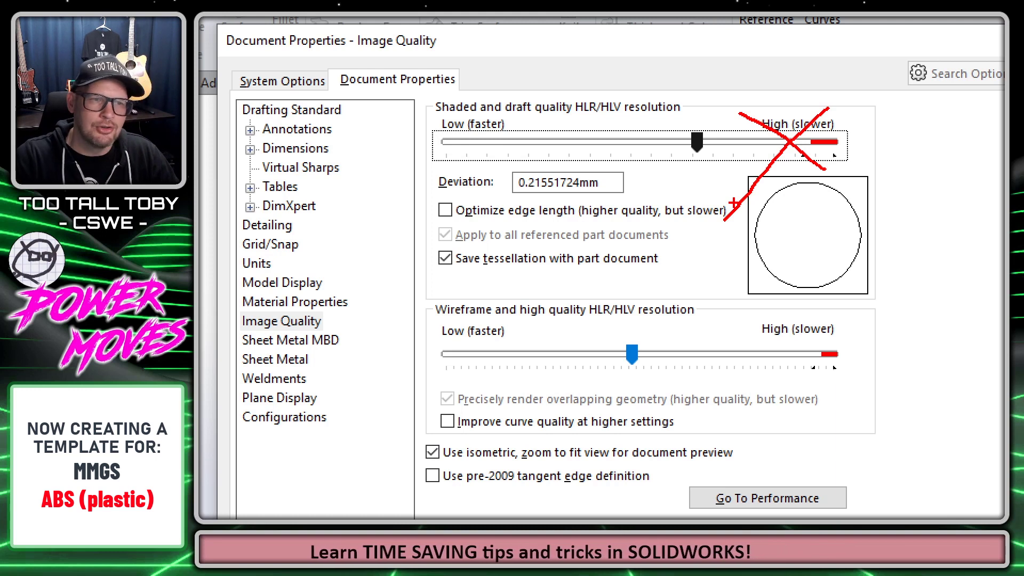
mouse_move(594, 99)
mouse_down()
mouse_move(433, 209)
mouse_move(399, 216)
mouse_up()
drag(446, 80, 635, 231)
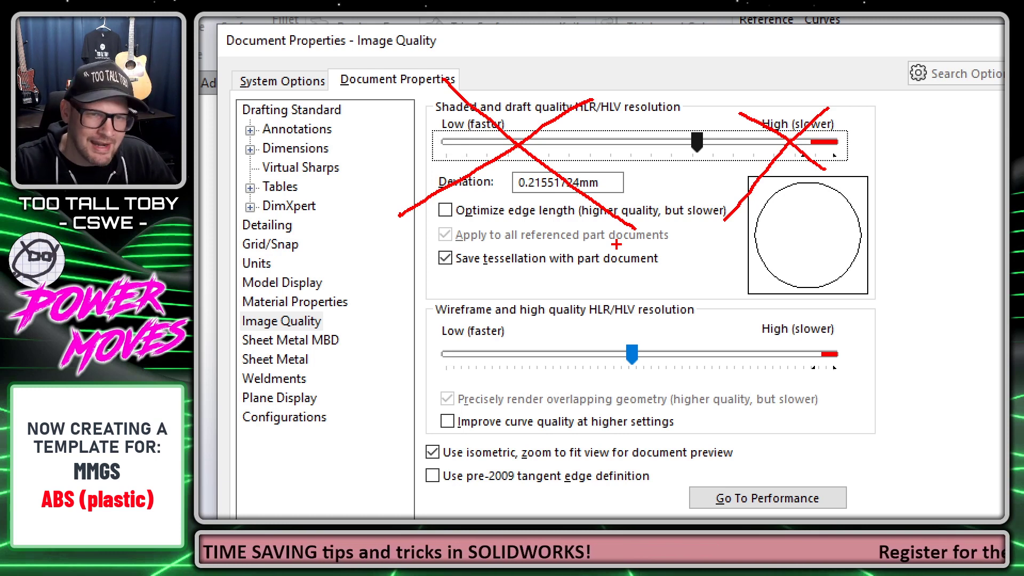
mouse_move(683, 103)
mouse_down()
mouse_move(691, 160)
mouse_move(721, 154)
mouse_move(697, 113)
mouse_move(661, 115)
mouse_up()
drag(239, 334, 364, 334)
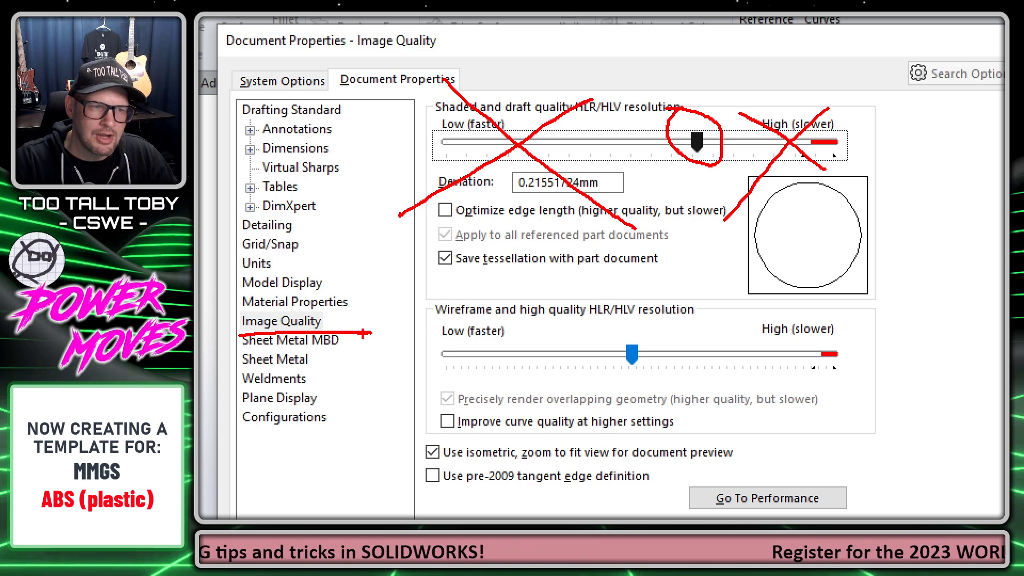
key(Escape)
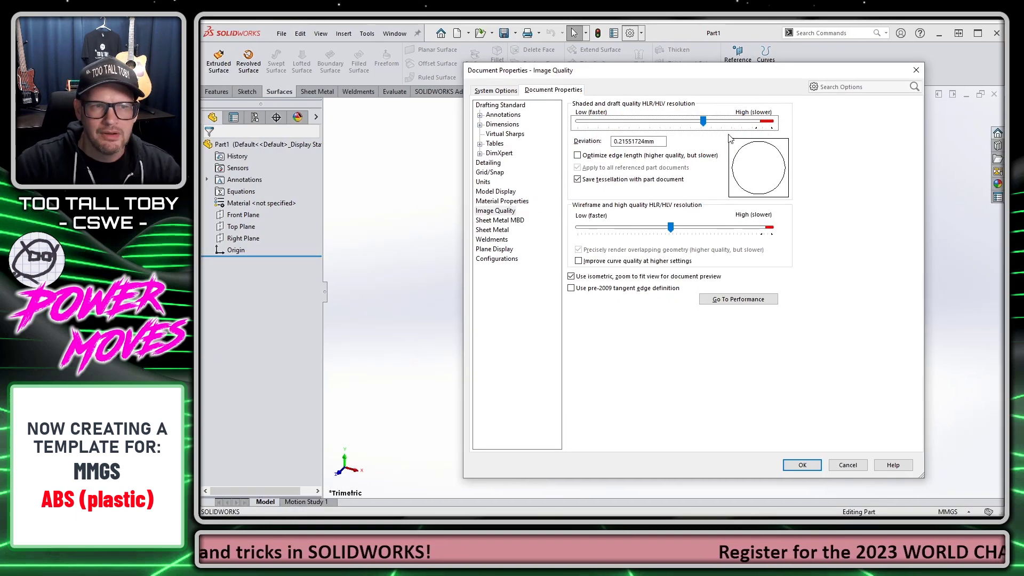
- Accept the document properties with OK and bring up Hide/Show Items to show origins
click(802, 466)
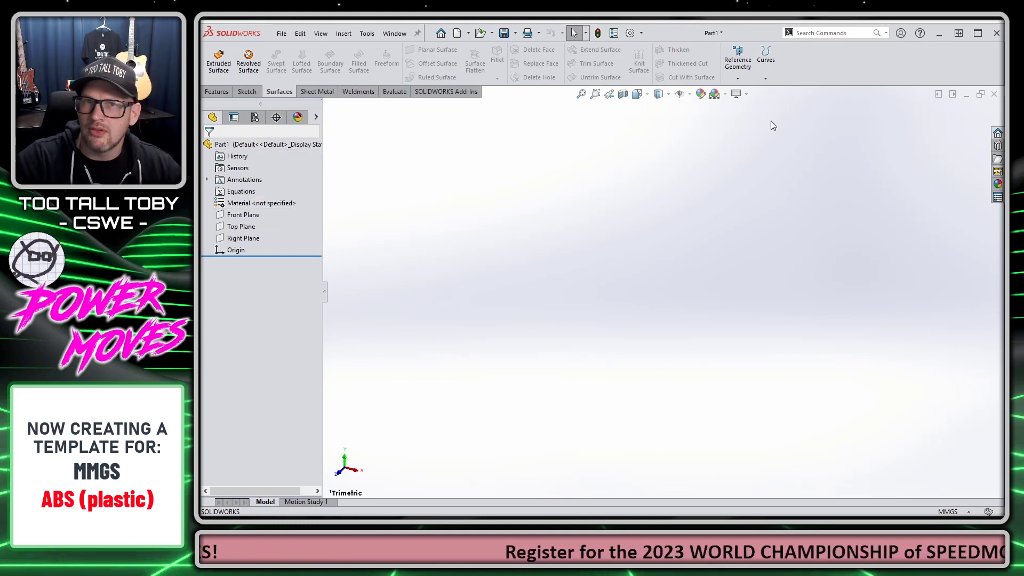
click(689, 94)
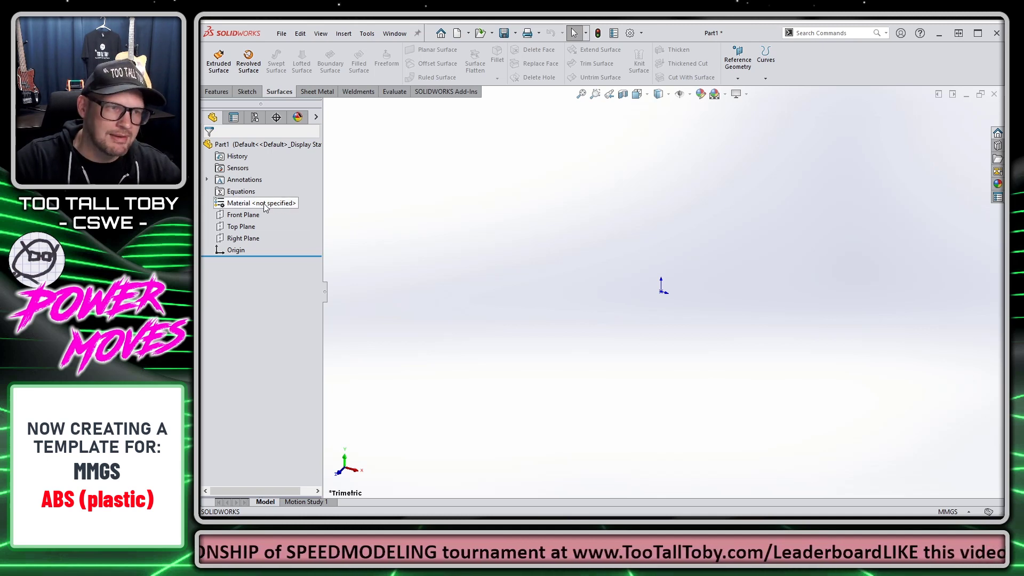
- Assign ABS from the Plastics library as Part1's material via Edit Material
right_click(243, 205)
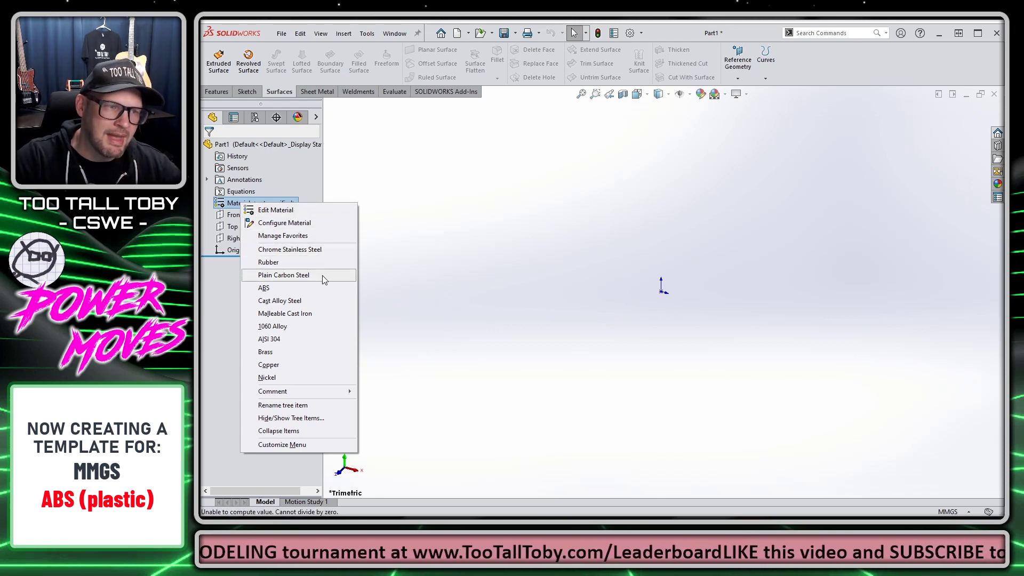
click(301, 210)
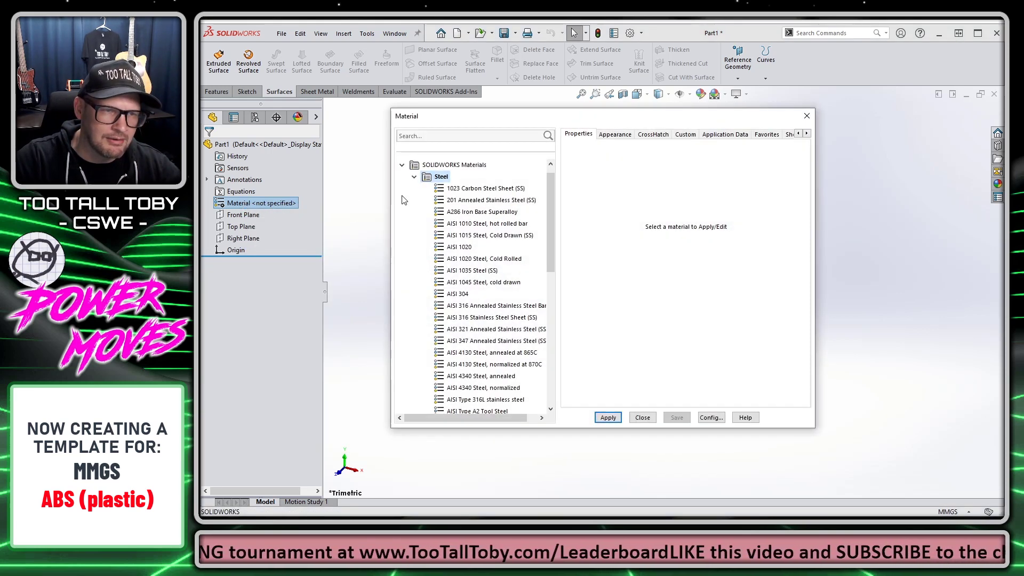
click(415, 178)
click(414, 271)
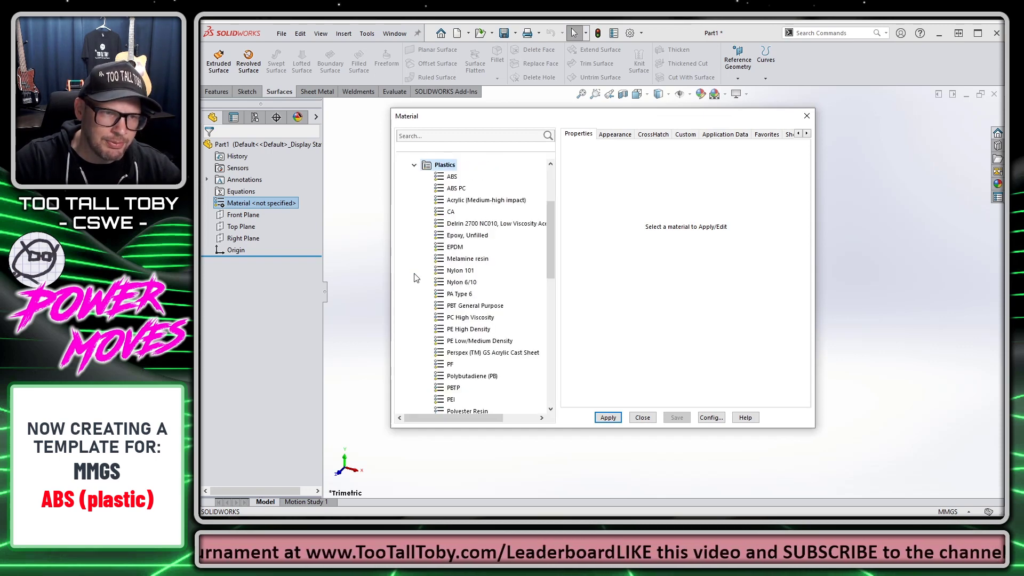
click(452, 177)
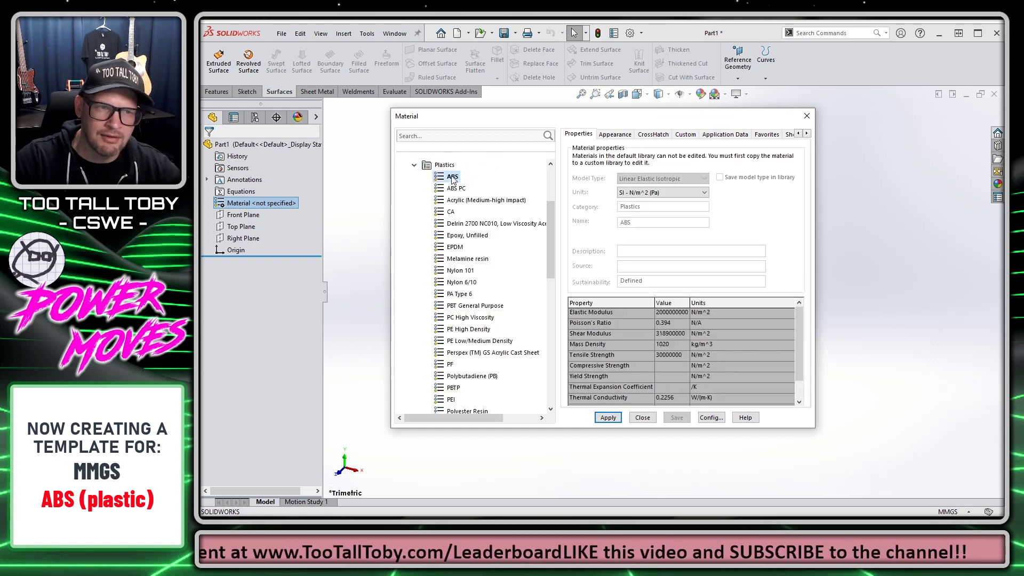
click(606, 418)
click(643, 417)
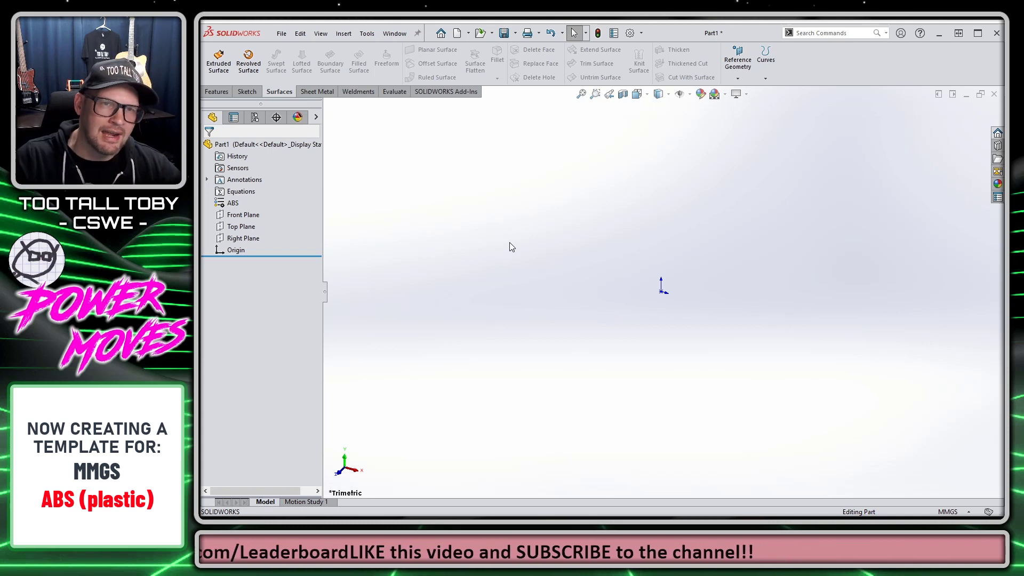
click(283, 34)
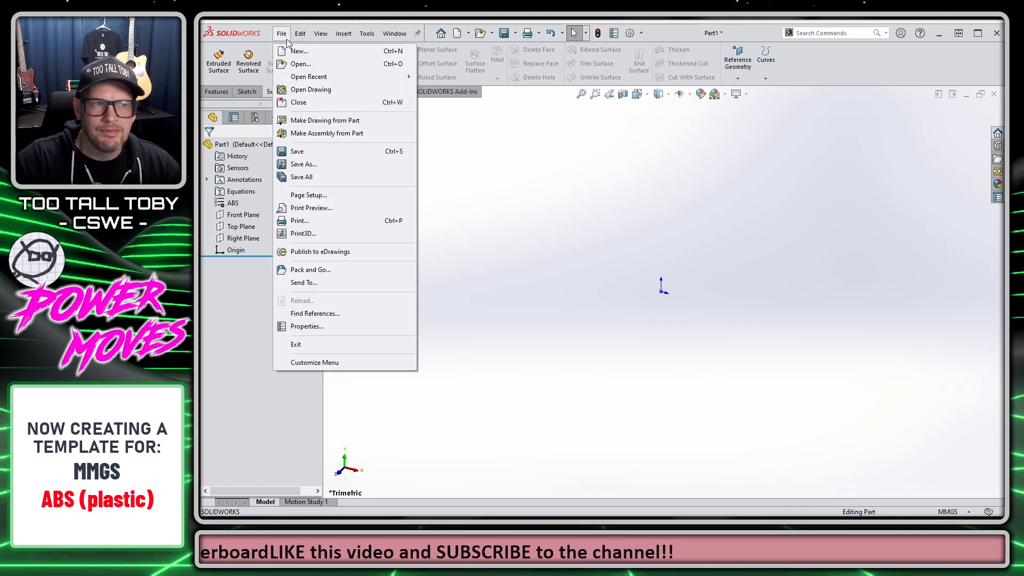
- Save as a Part Template (*.prtdot) named PART-MM-ABS in C:\00-TOBYS TEMPLATES
click(314, 164)
click(654, 415)
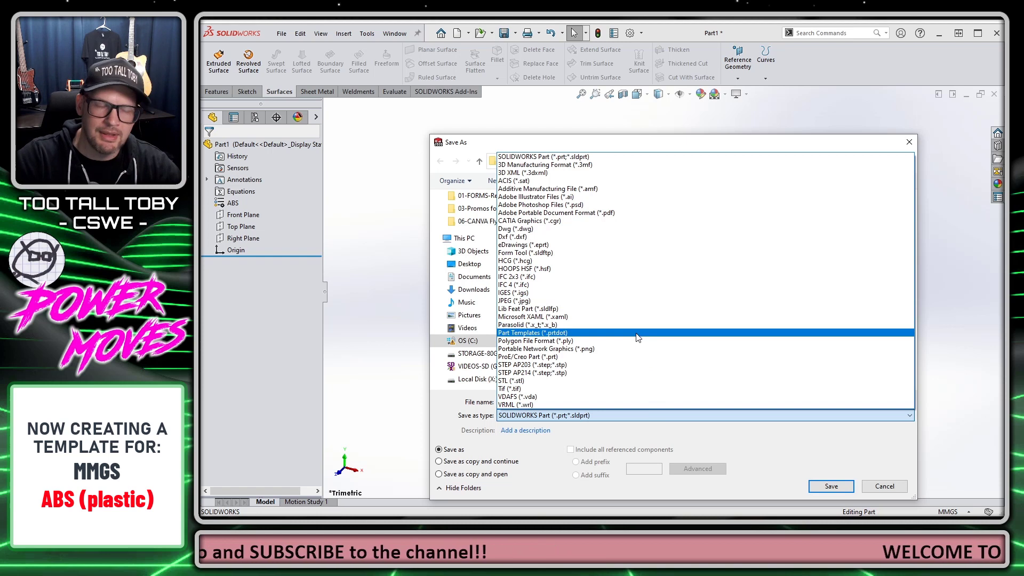
click(538, 333)
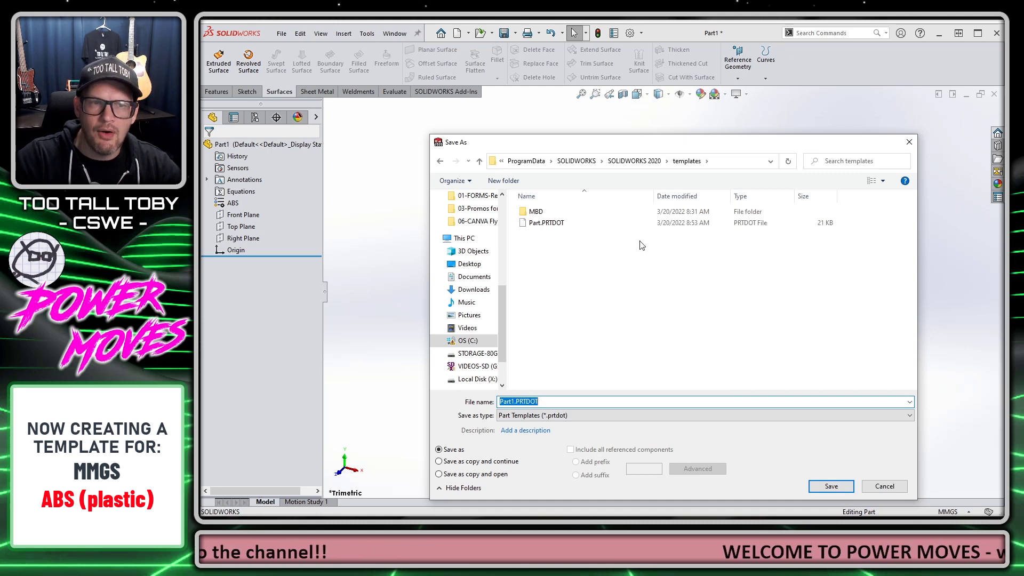
click(465, 344)
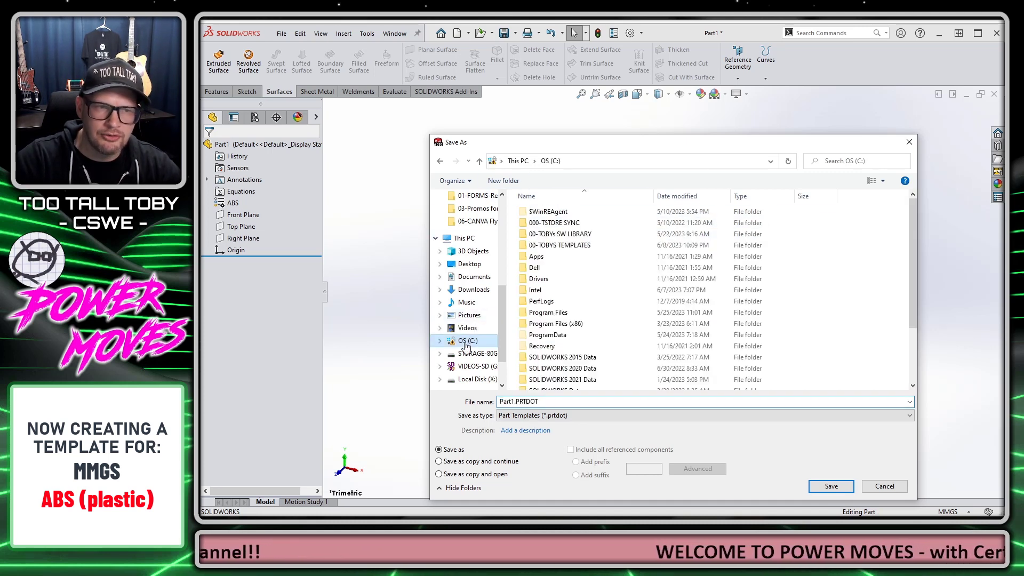
double_click(569, 246)
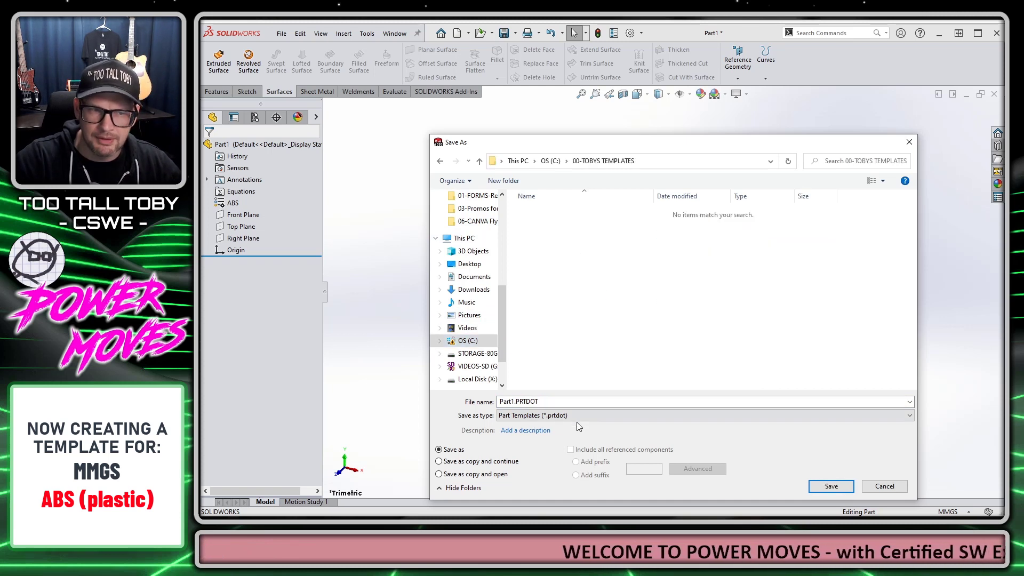
click(568, 402)
text(PART-MM-ABS)
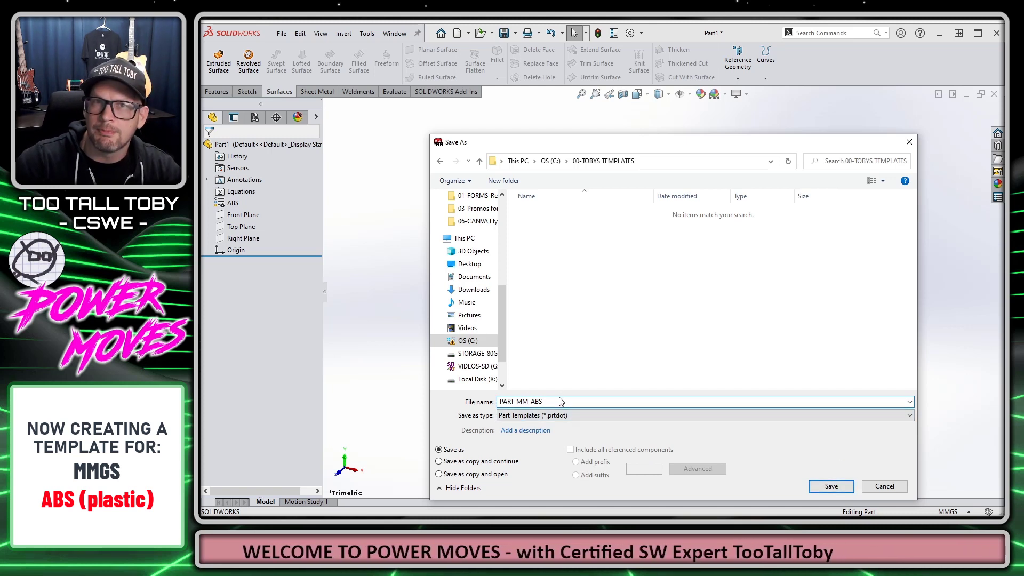
click(840, 486)
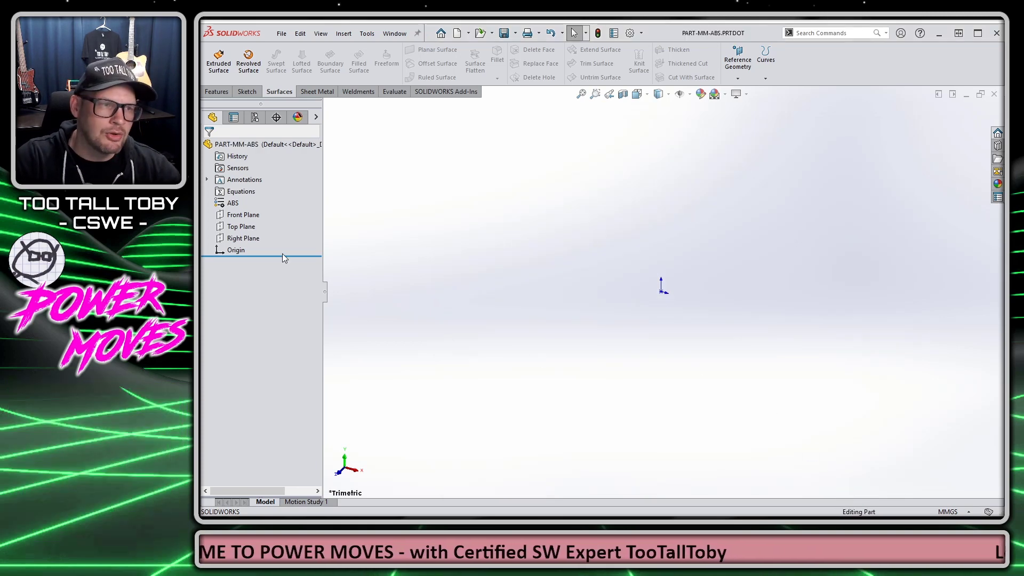
- Replace ABS with Plain Carbon Steel from the Steel group in the material editor
right_click(234, 208)
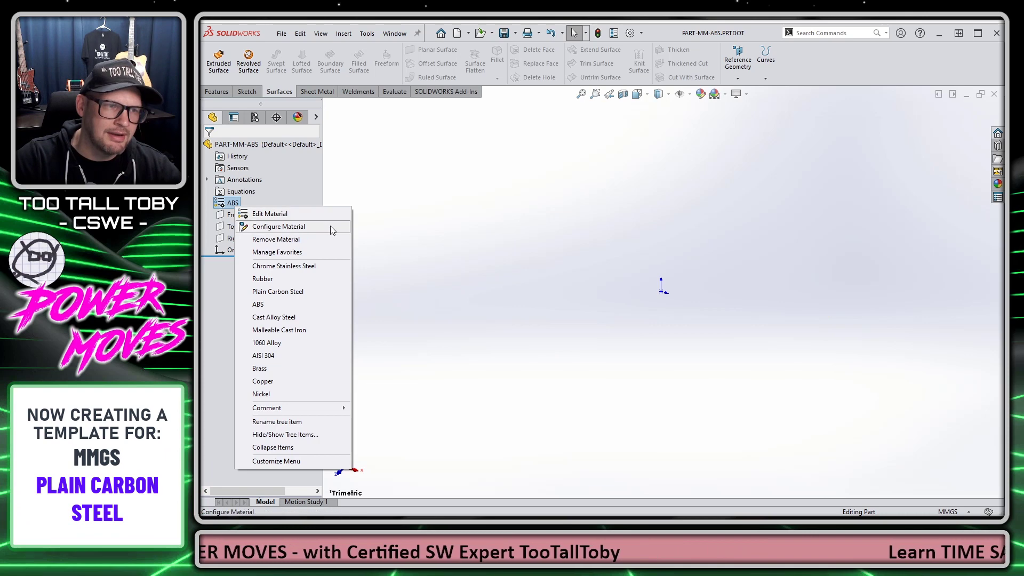
click(288, 213)
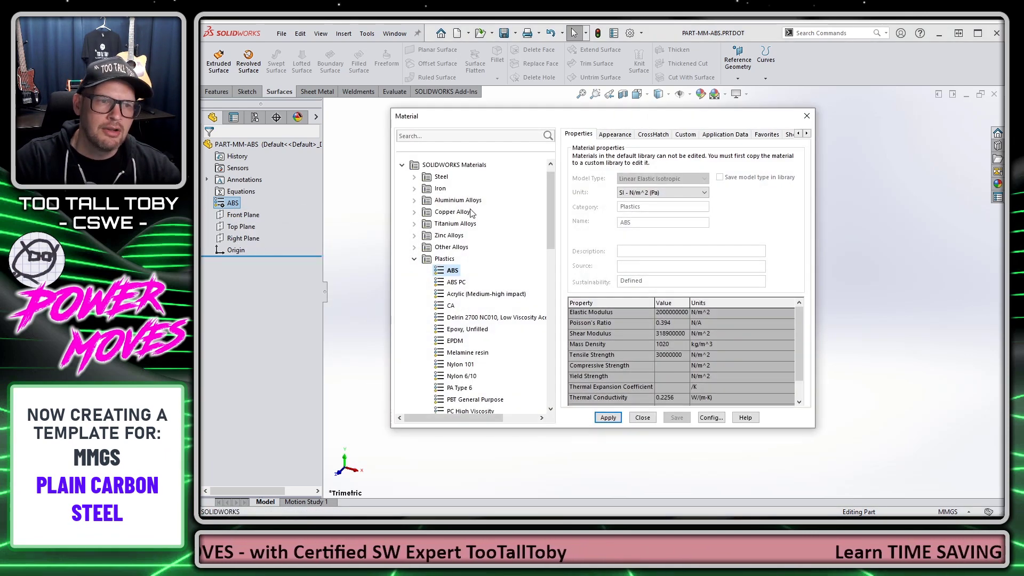
click(414, 259)
click(414, 188)
scroll(449, 330, down, 6)
click(451, 329)
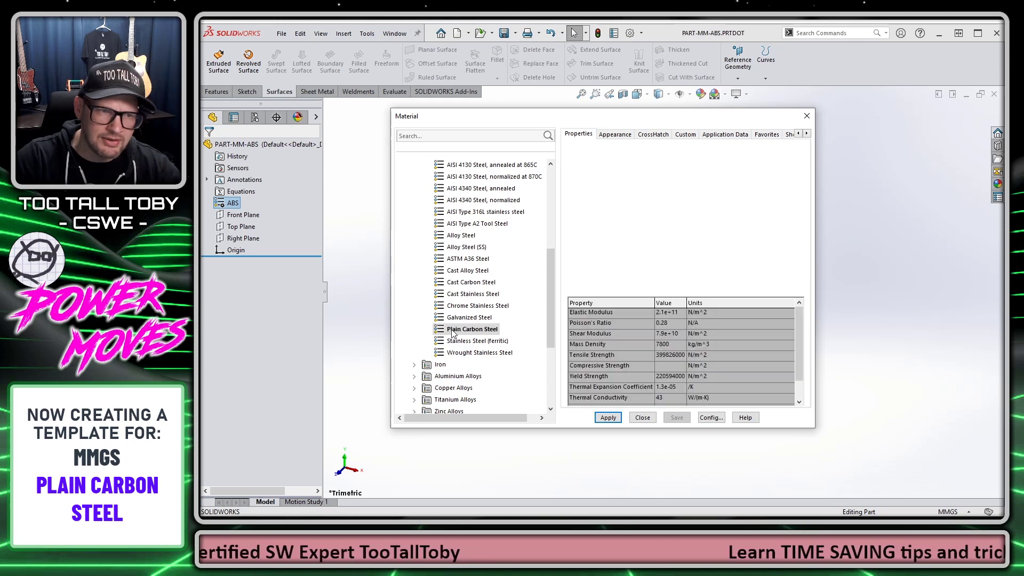
click(609, 418)
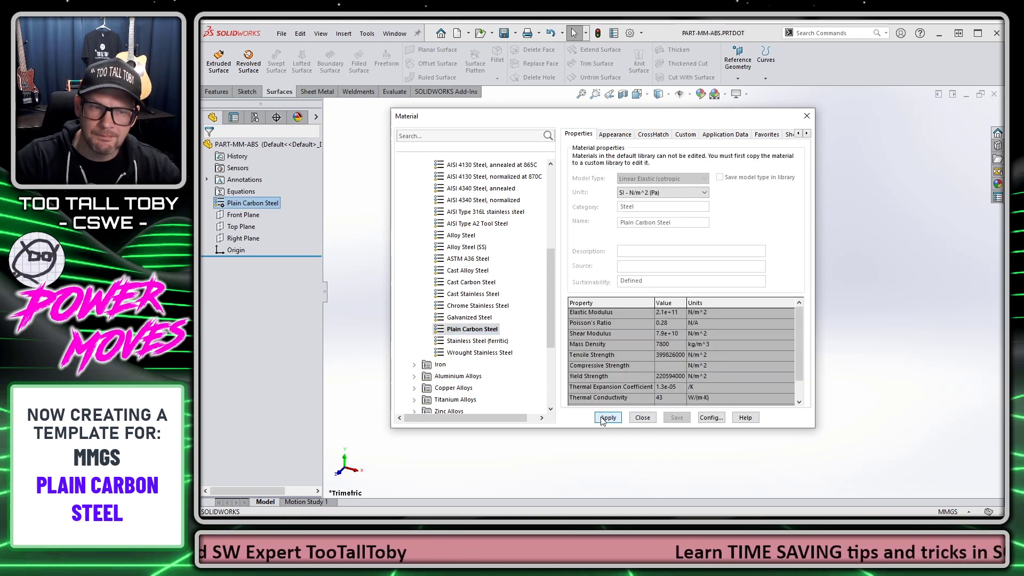
click(642, 418)
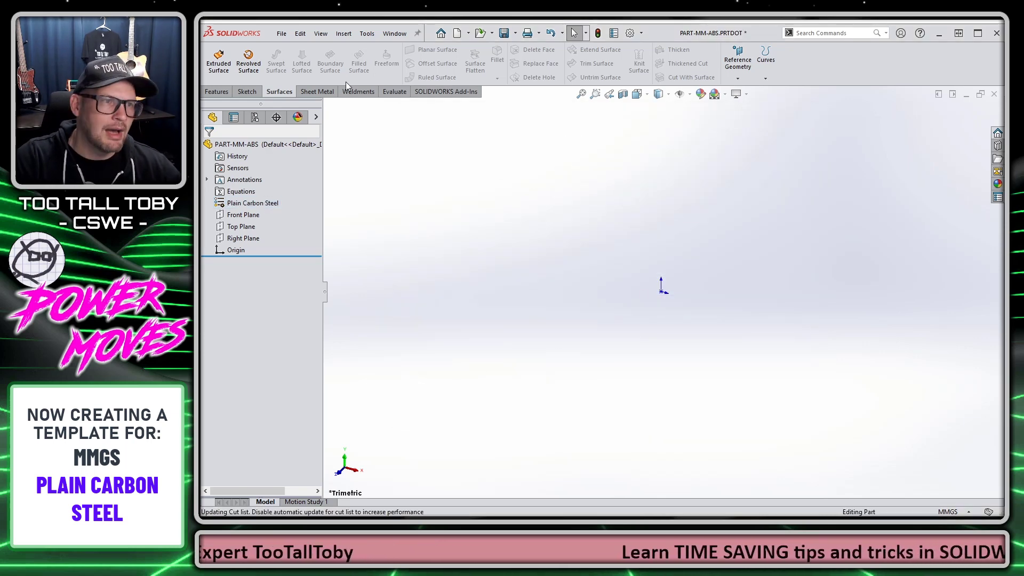
- Save as a .prtdot part template named PART-MM-PLAIN CARBON STEEL in C:\00-TOBYS TEMPLATES
click(283, 35)
click(320, 163)
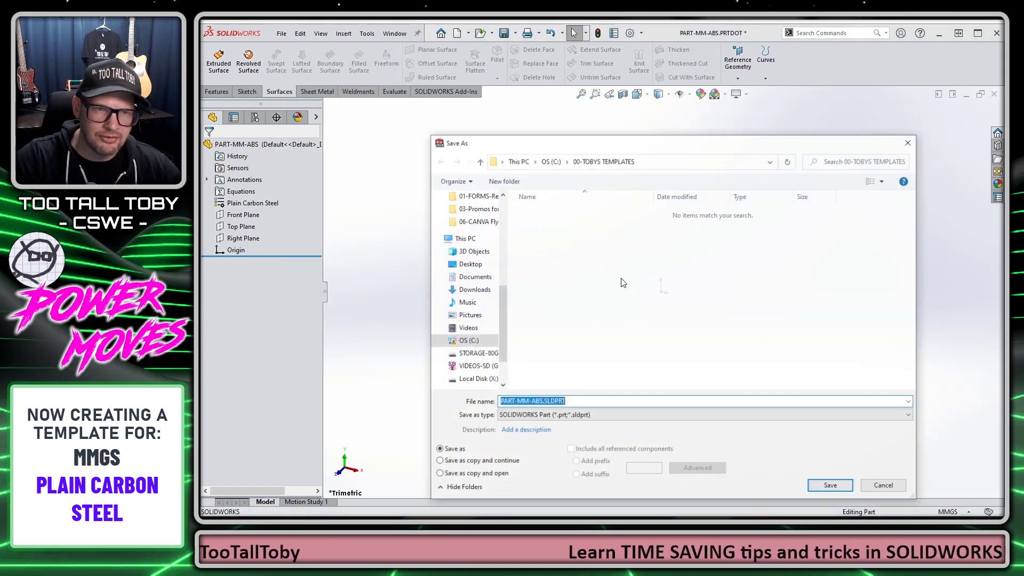
click(611, 415)
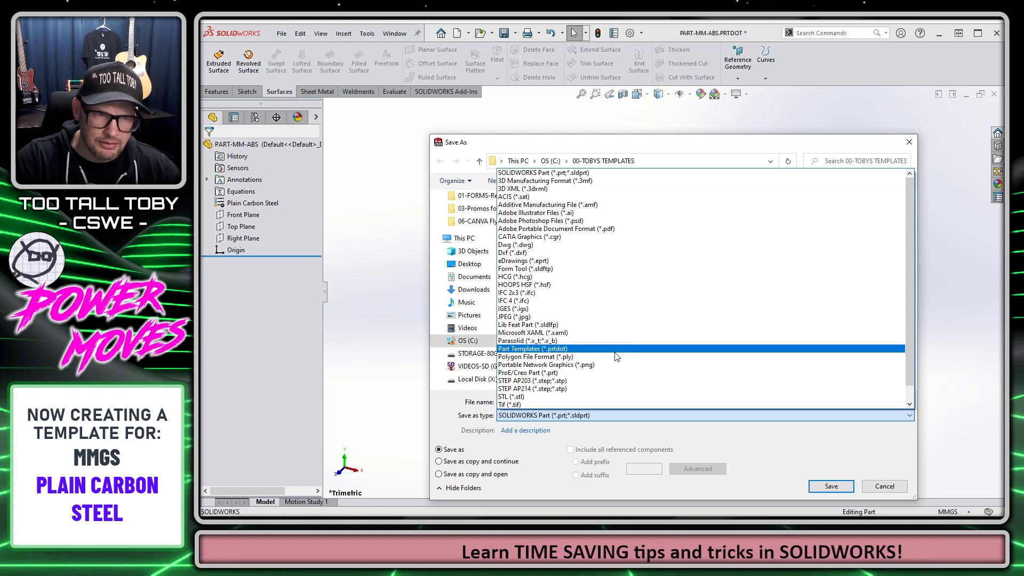
click(596, 349)
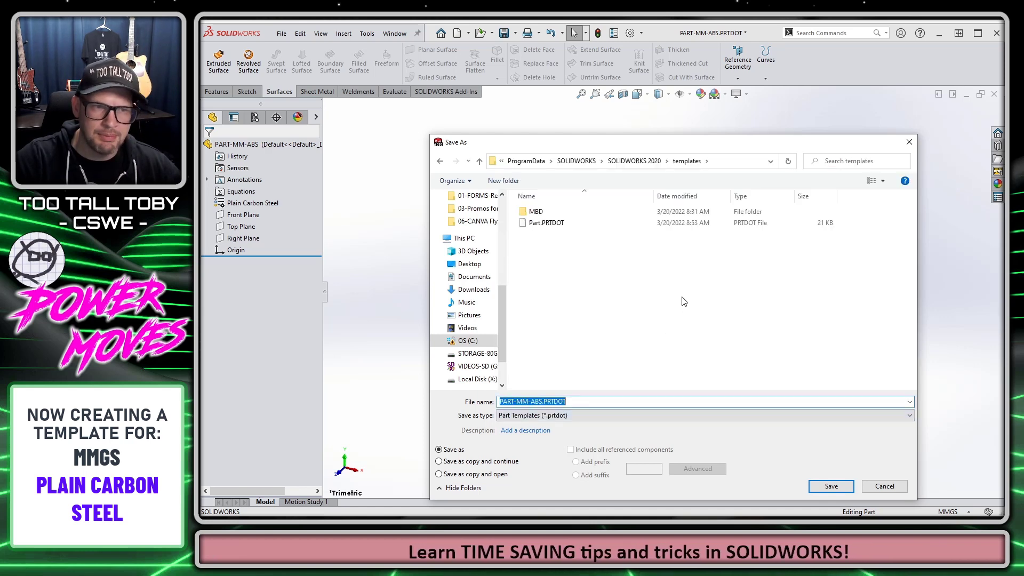
click(467, 341)
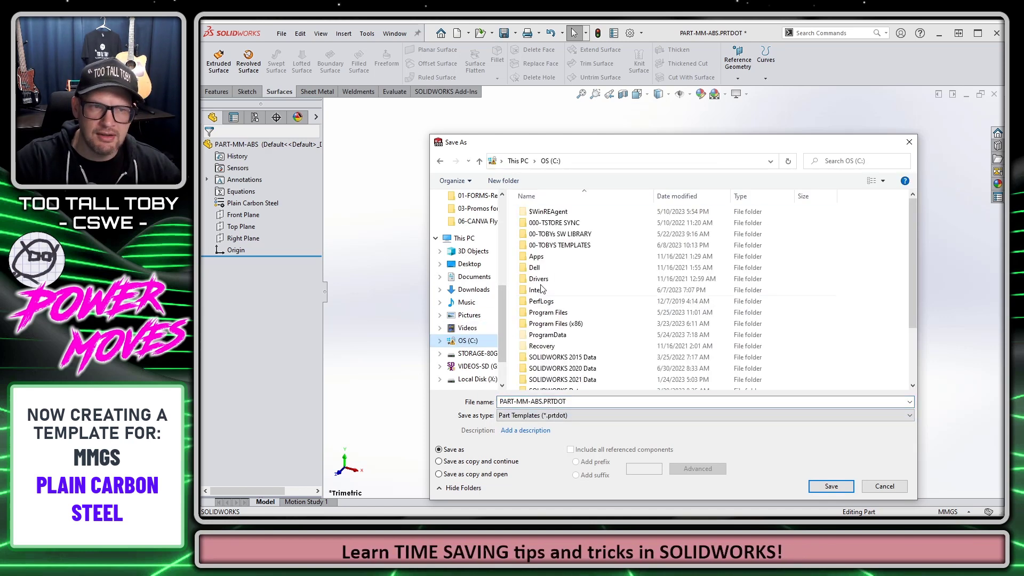
double_click(575, 247)
click(564, 401)
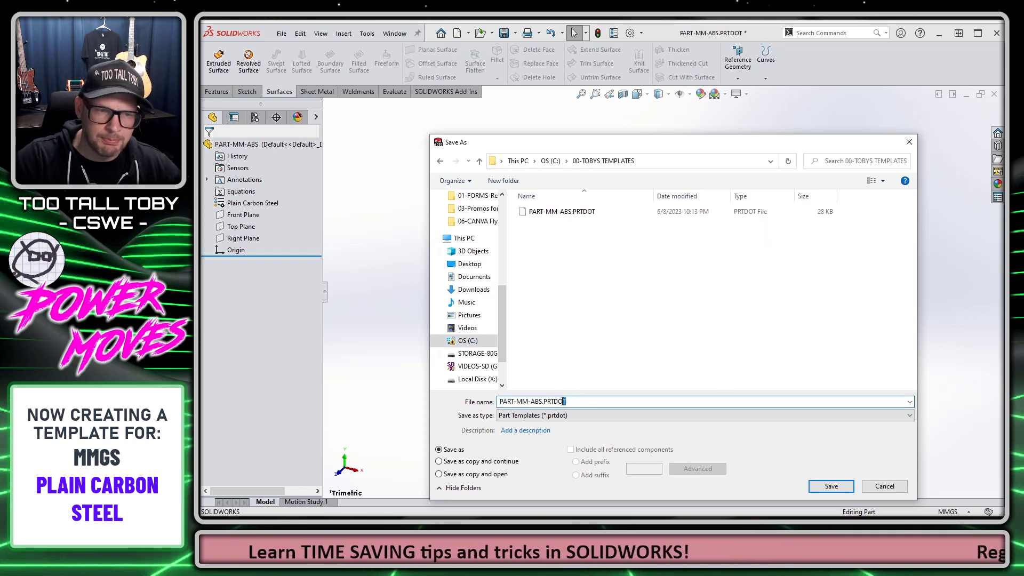
text(PL)
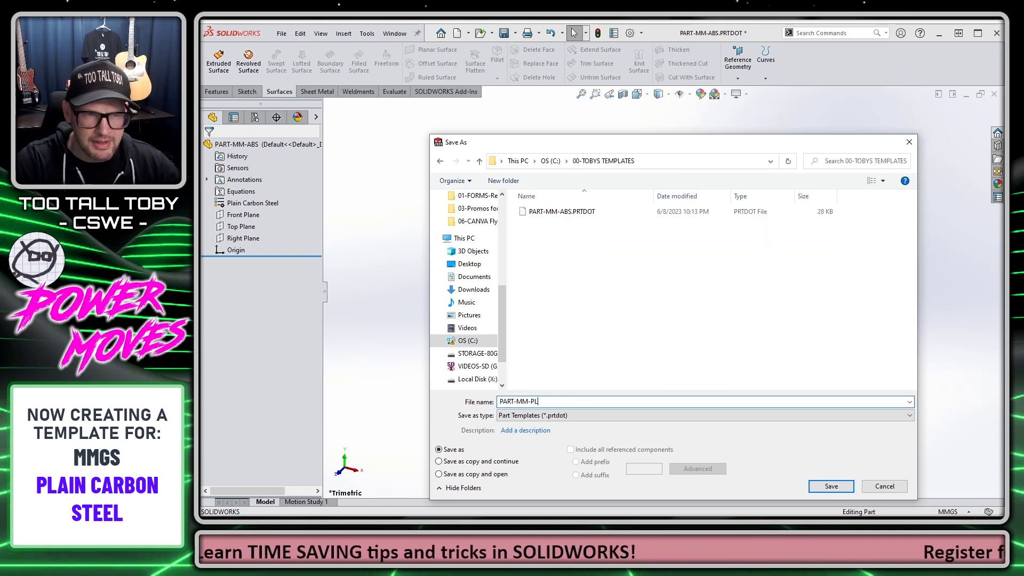
text(AIN CARBON STEEL)
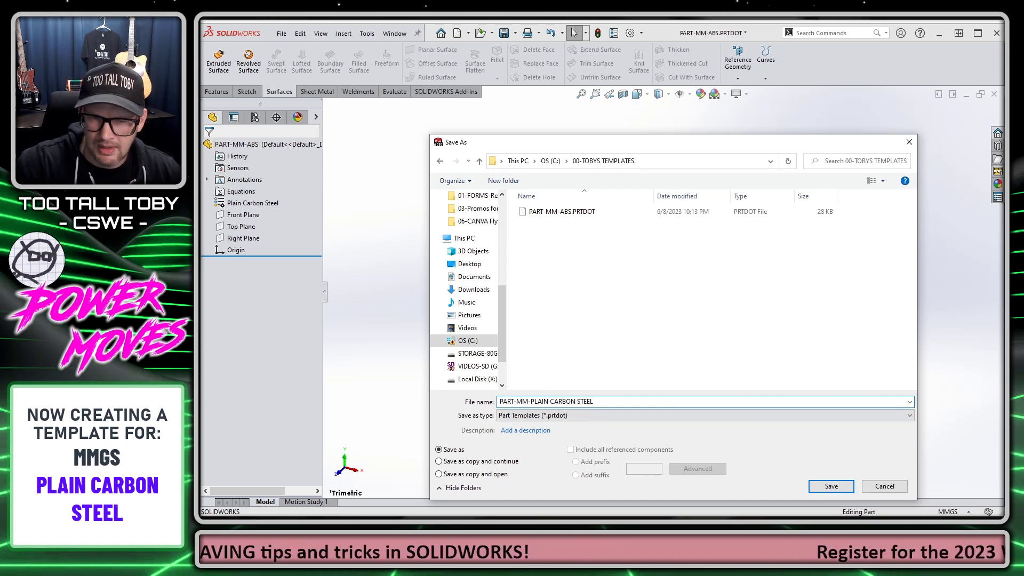
click(830, 486)
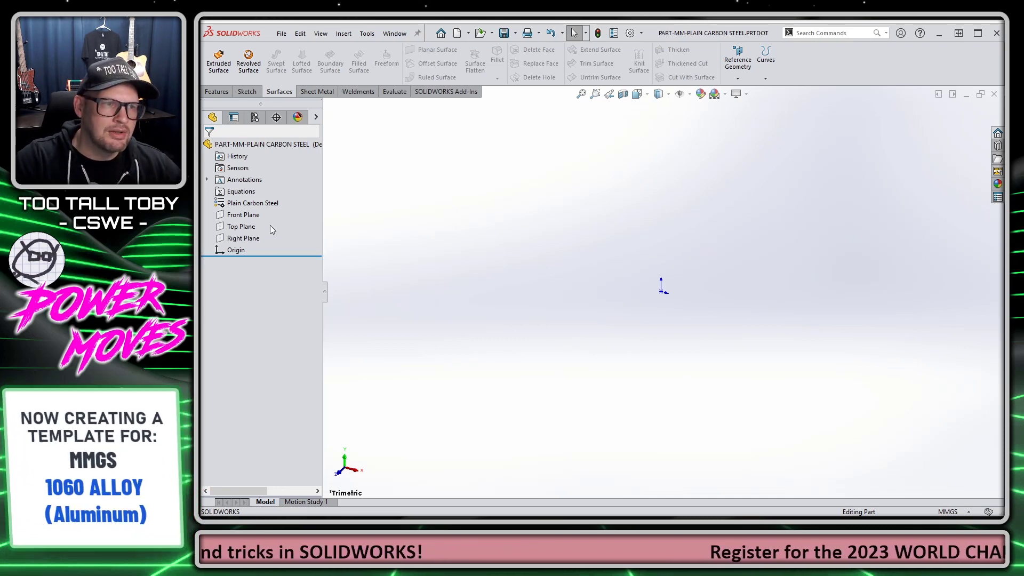
- Replace Plain Carbon Steel with 1060 Alloy from Aluminium Alloys as the part's material
right_click(256, 207)
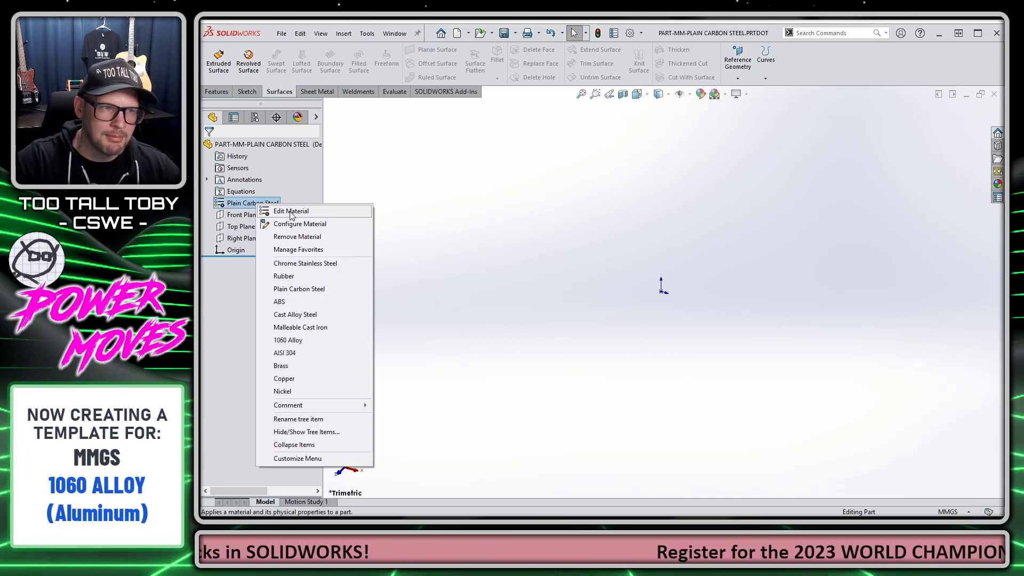
click(307, 210)
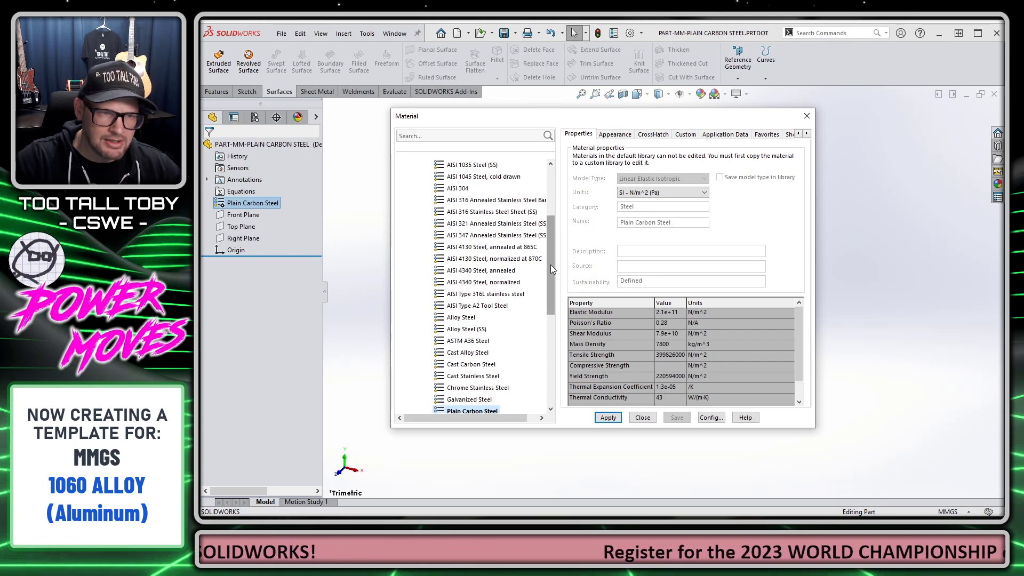
drag(550, 264, 551, 216)
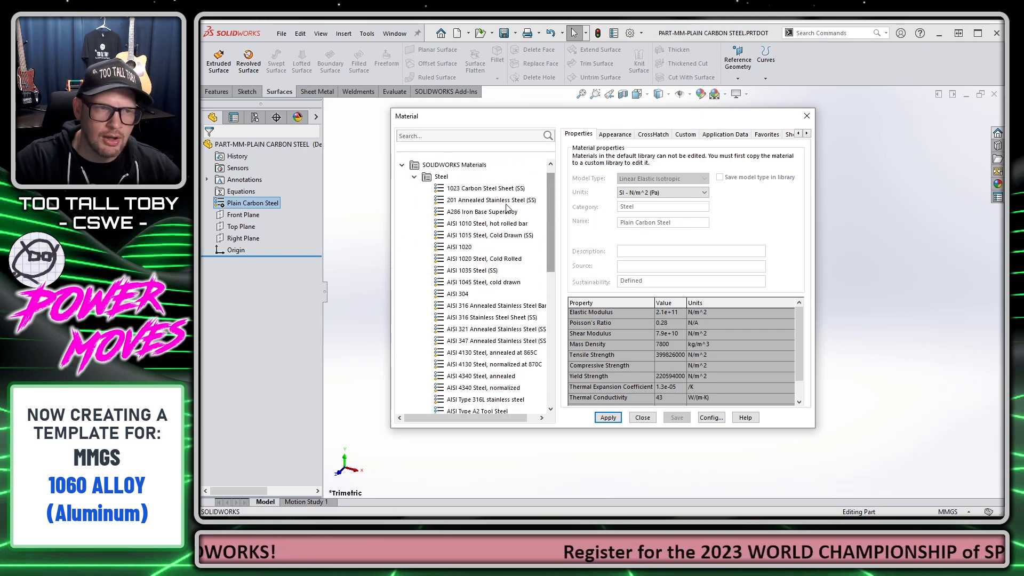
click(415, 187)
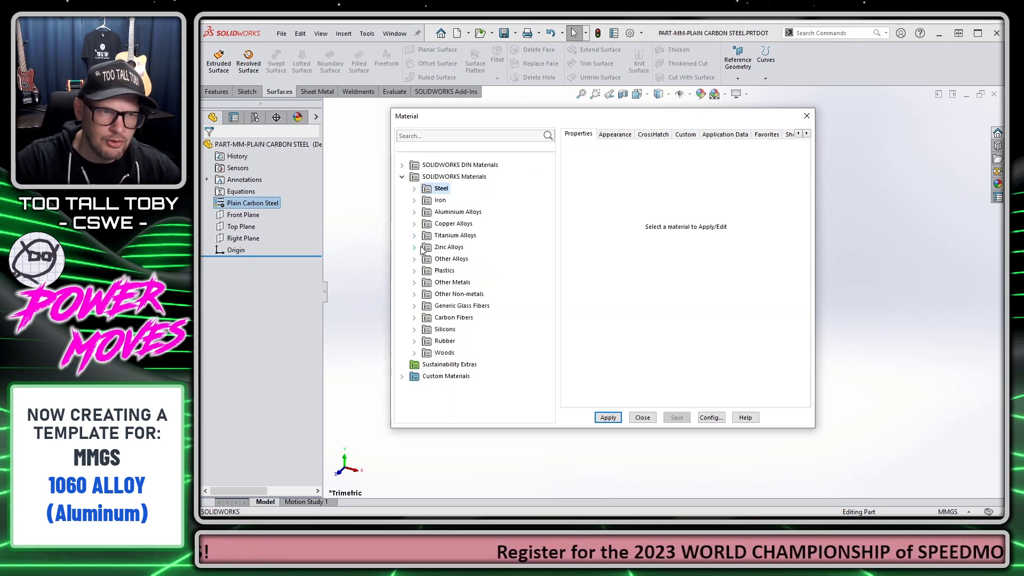
click(414, 211)
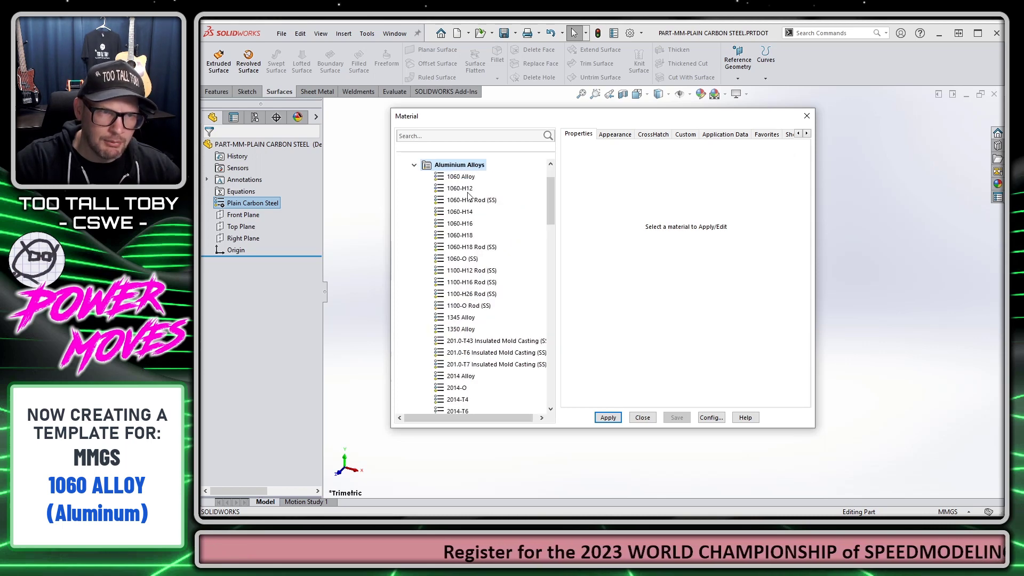
click(462, 177)
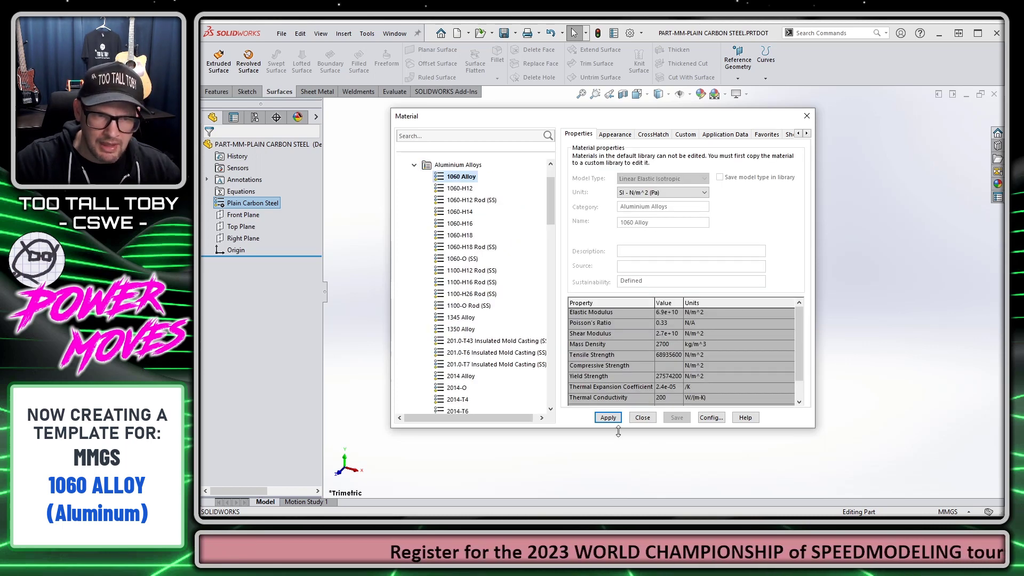
click(608, 417)
click(643, 418)
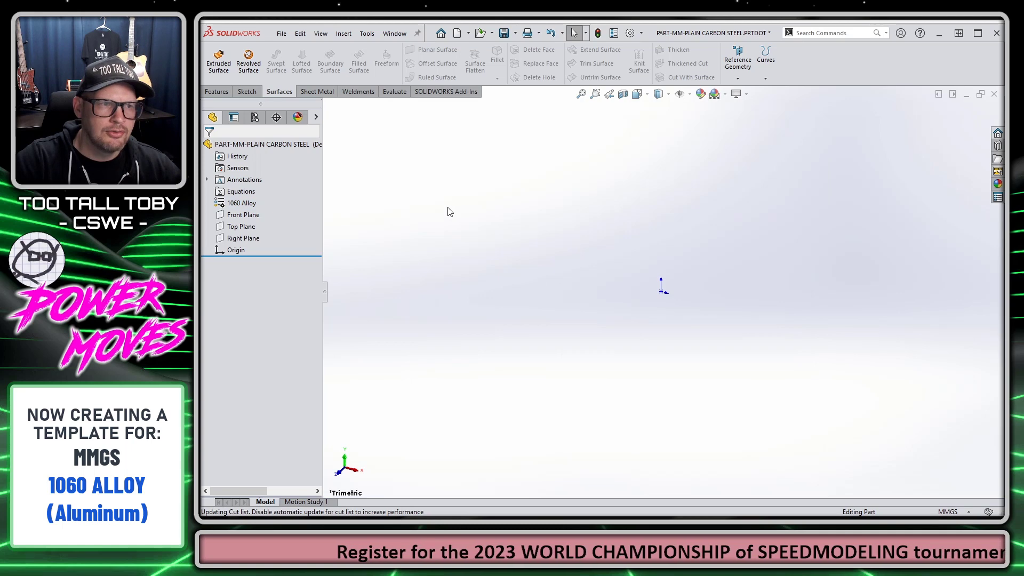
click(282, 33)
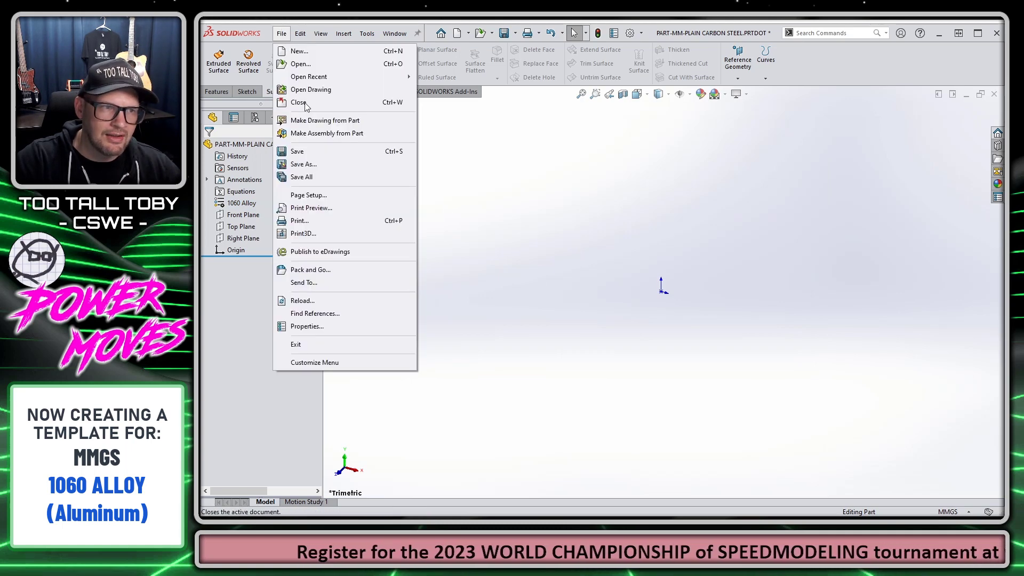
- Save the part as Part Template PART-MM-1060 ALLOY.prtdot in C:\00-TOBYS TEMPLATES
click(322, 164)
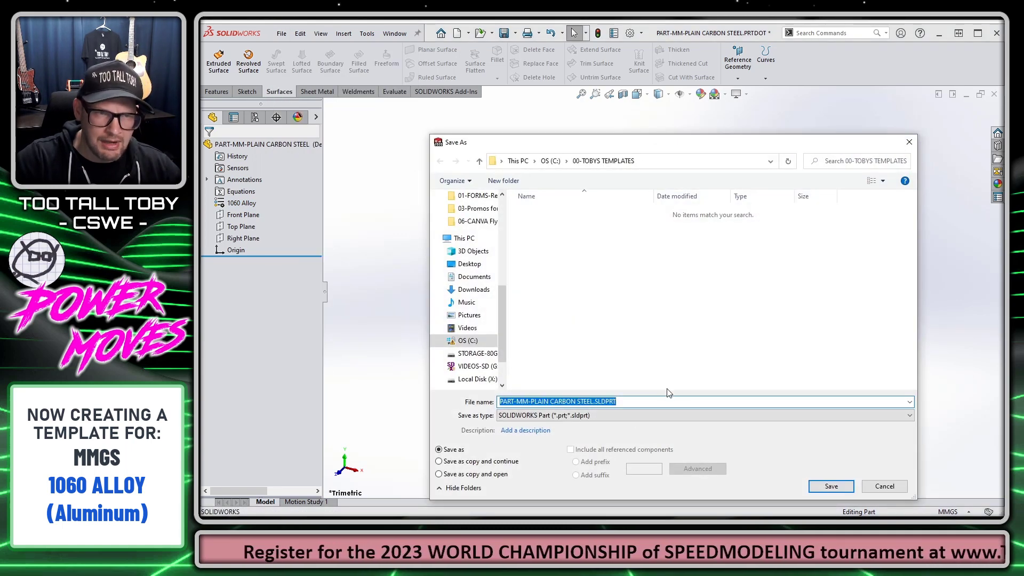
click(608, 415)
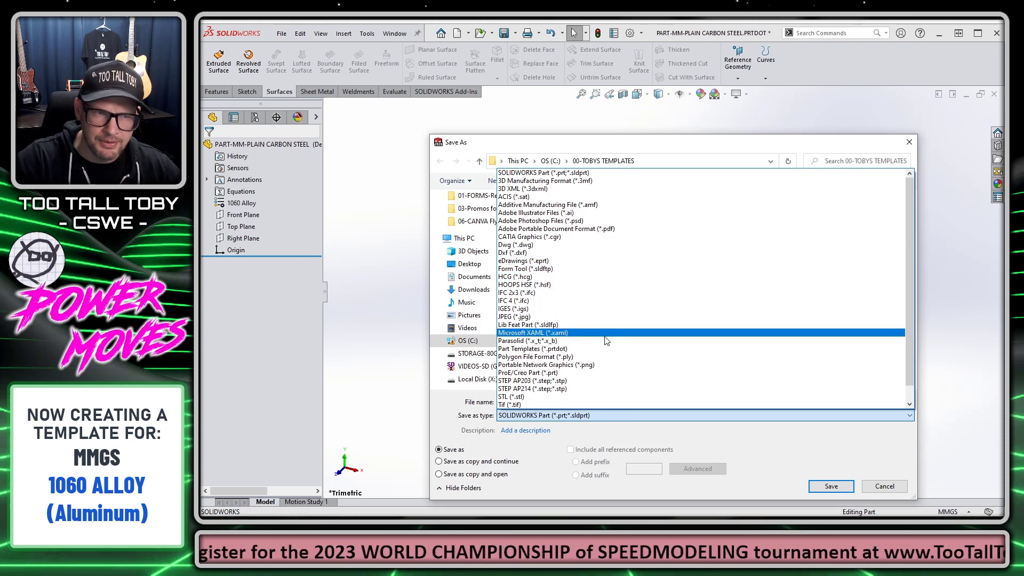
click(599, 348)
click(466, 341)
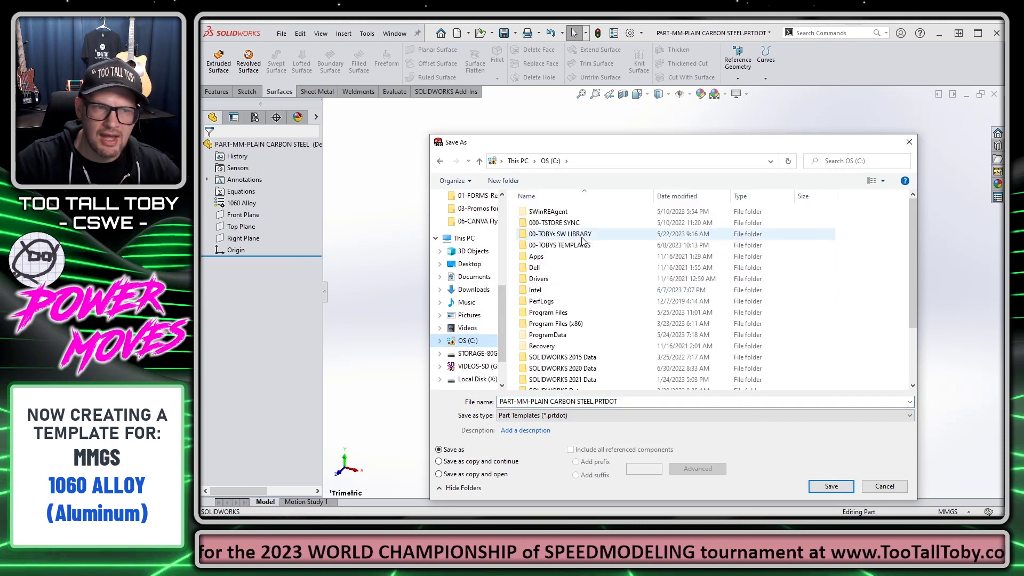
double_click(624, 246)
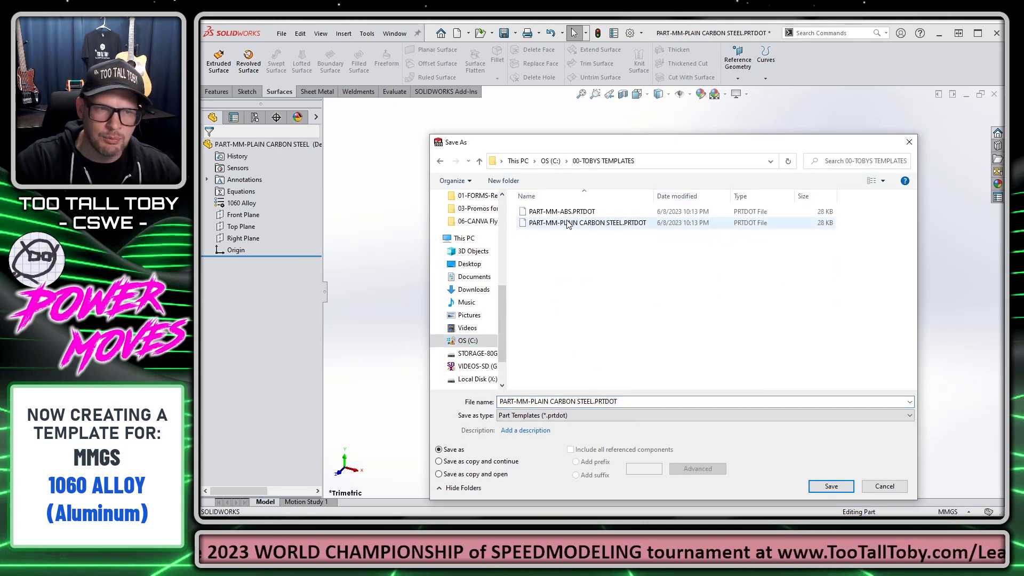
click(619, 401)
drag(618, 401, 550, 401)
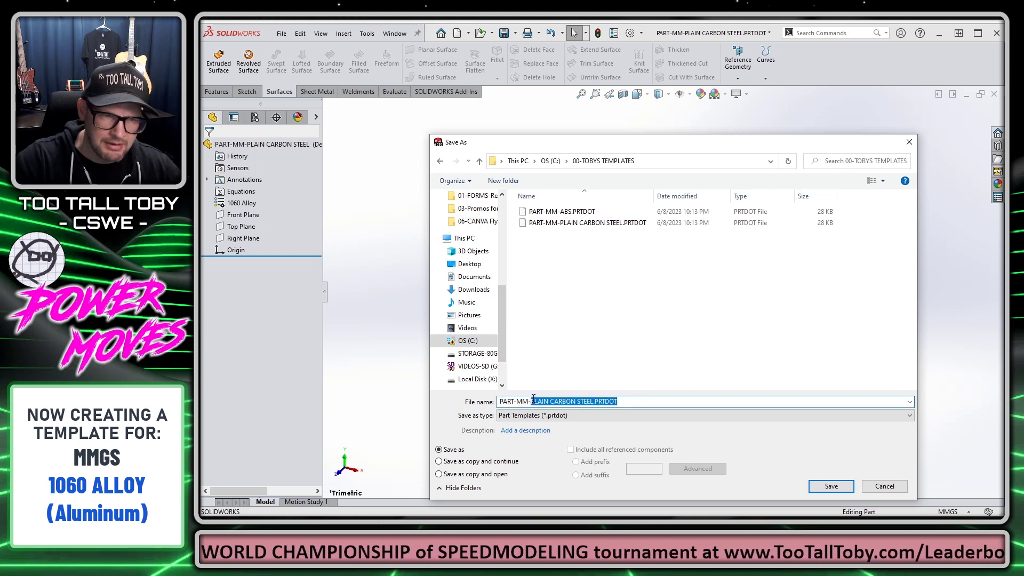
text(ALLOY)
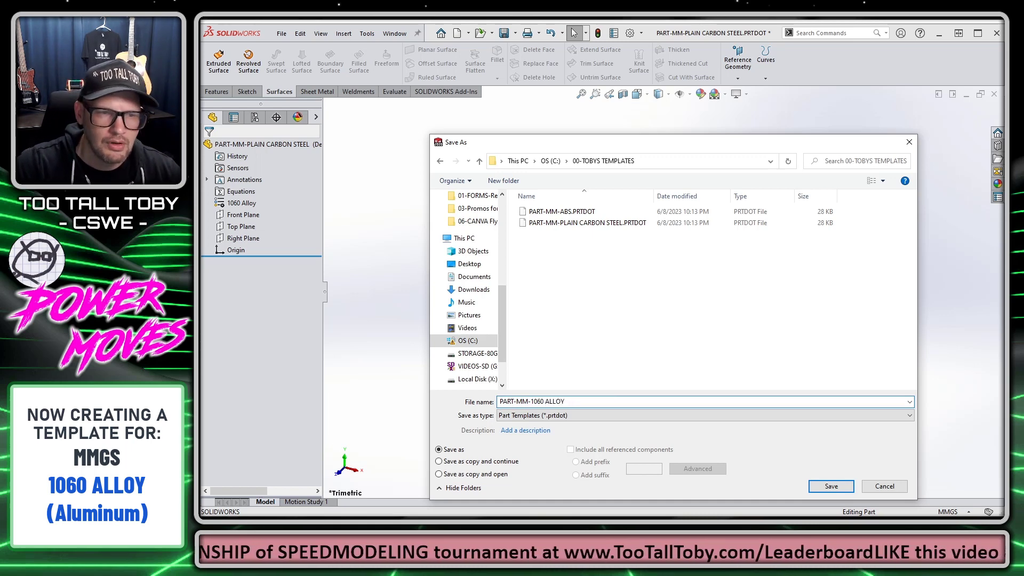
click(828, 484)
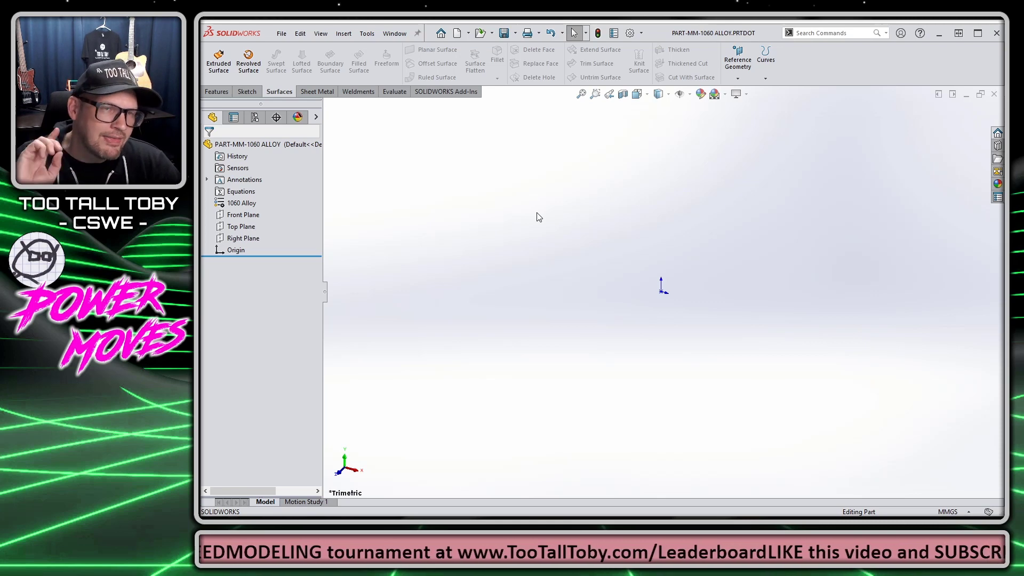
click(457, 34)
click(335, 124)
click(364, 124)
click(333, 125)
click(320, 124)
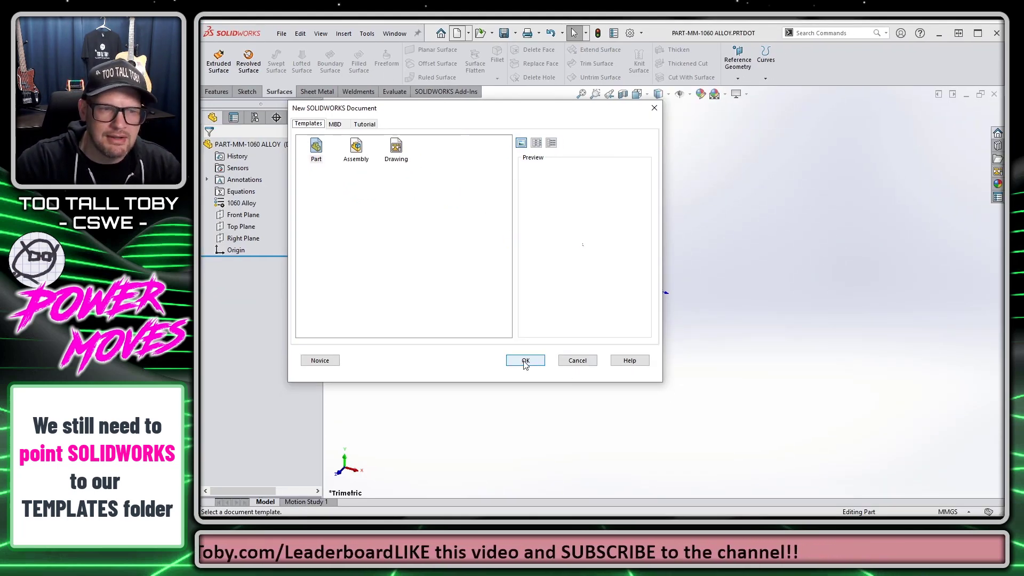
click(577, 360)
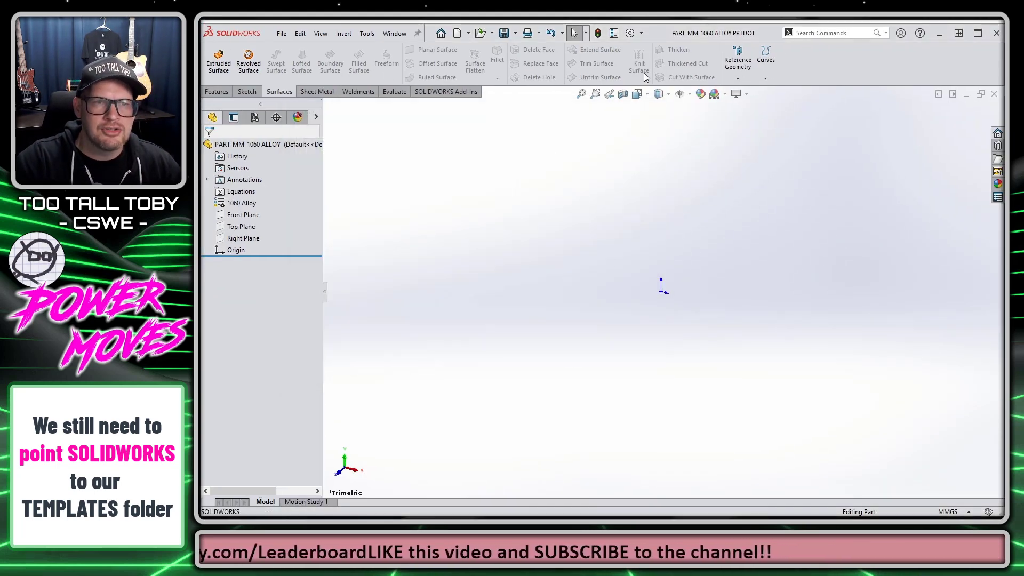
- Add C:\00-TOBYS TEMPLATES to the Document Templates file locations in System Options
click(629, 34)
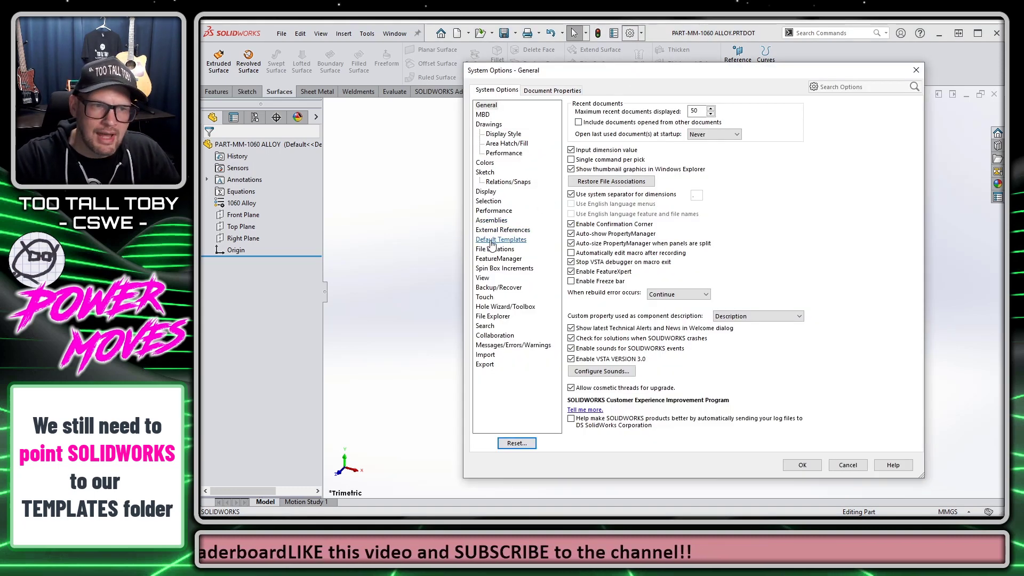
click(493, 250)
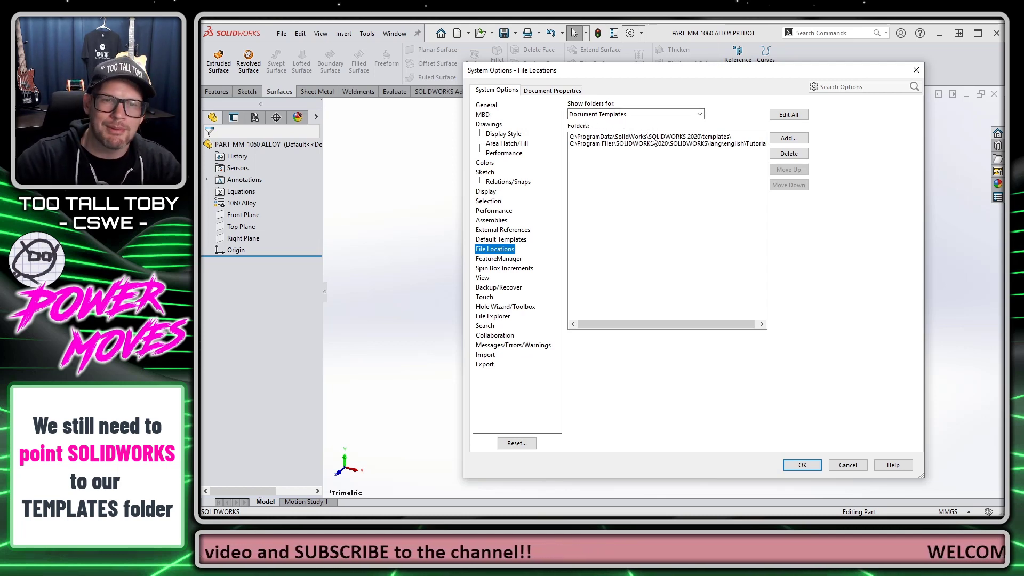
click(789, 142)
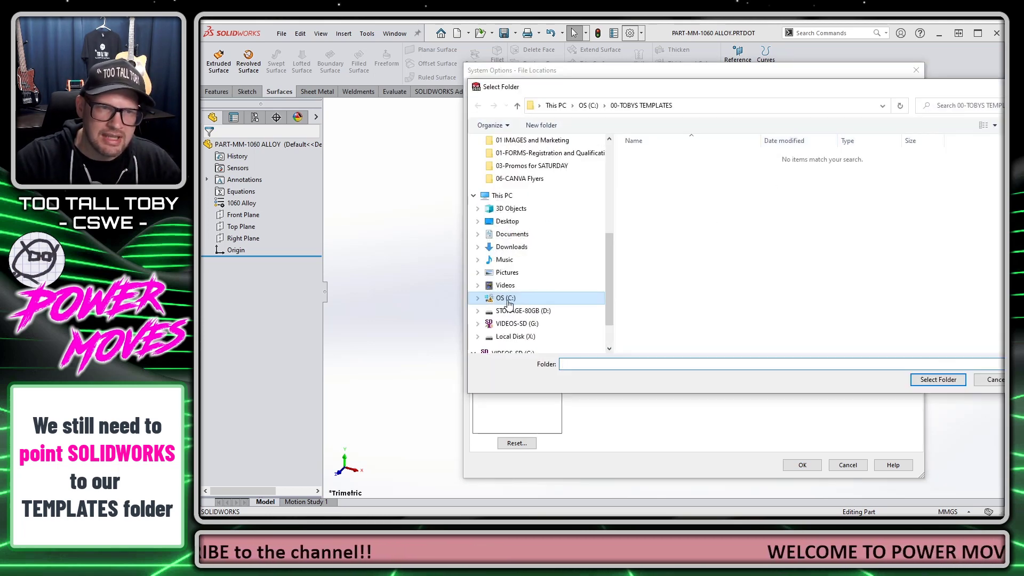
click(587, 107)
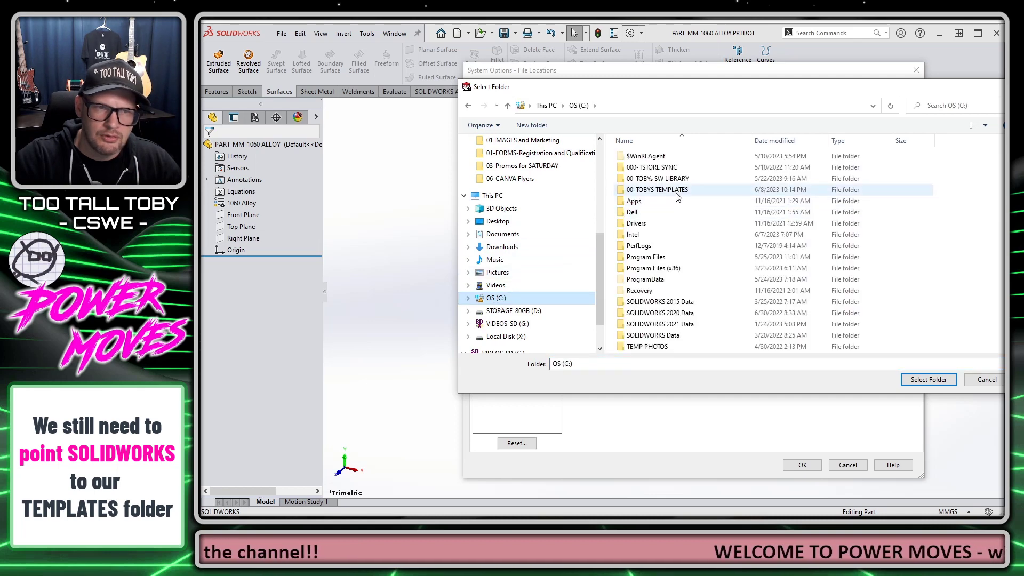
click(676, 195)
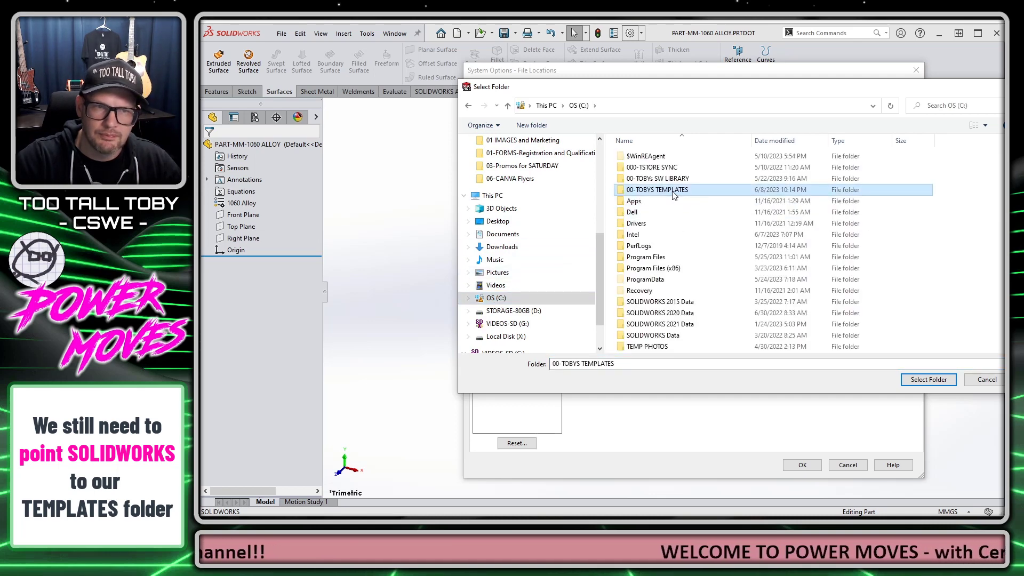
double_click(675, 195)
click(928, 379)
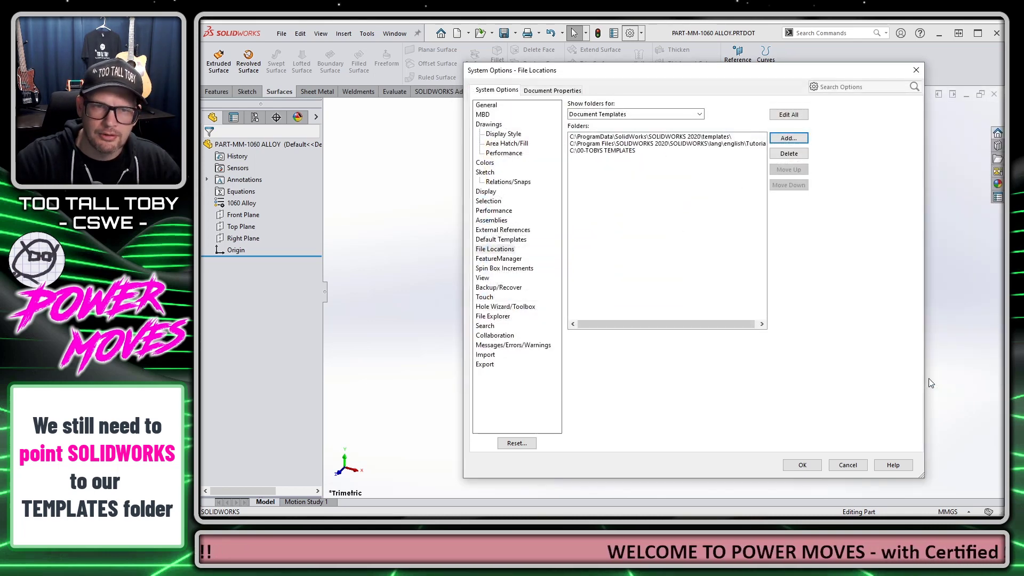
click(802, 465)
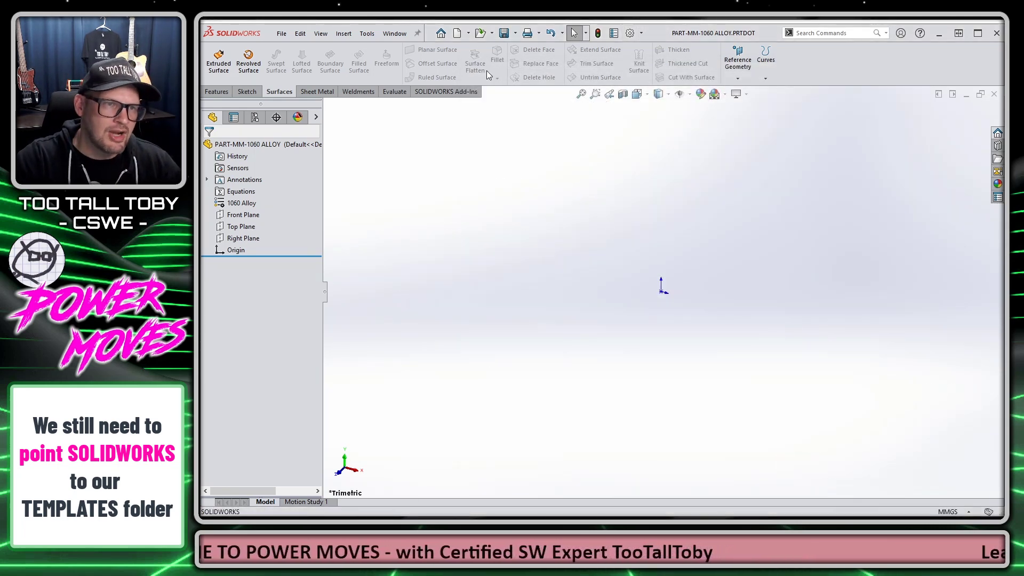
click(457, 33)
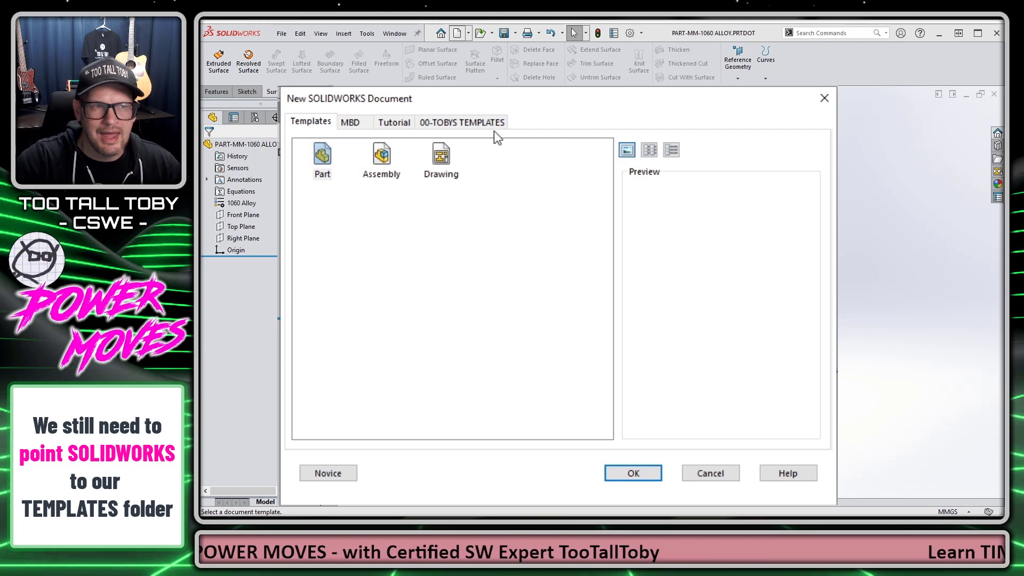
click(479, 126)
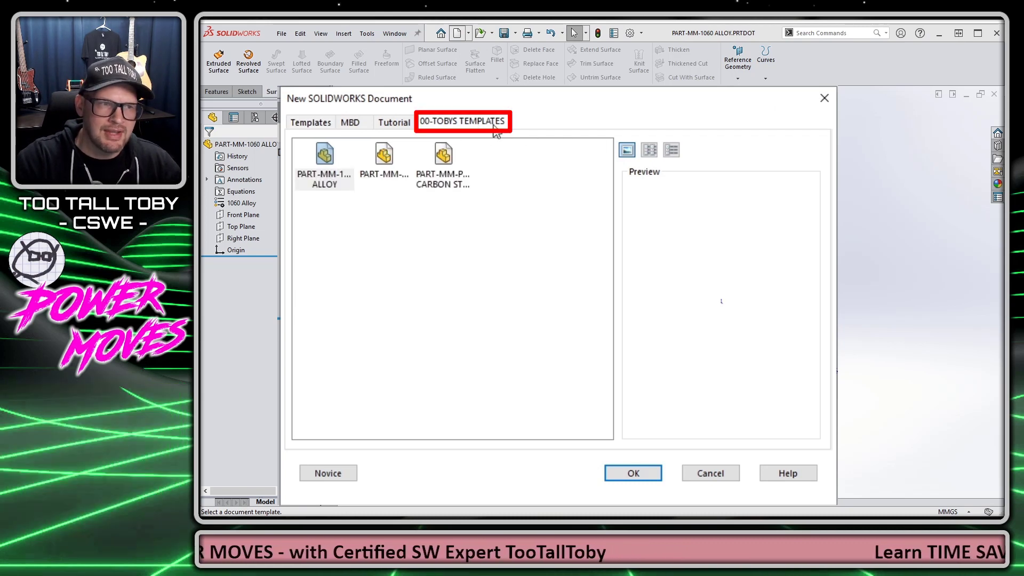
click(321, 178)
click(365, 180)
click(329, 178)
click(386, 179)
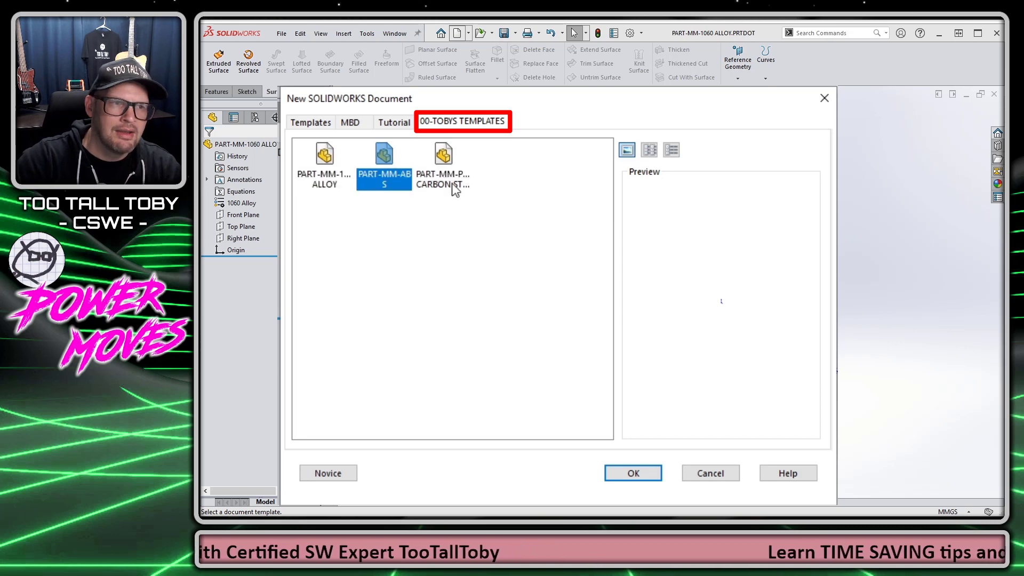
click(452, 163)
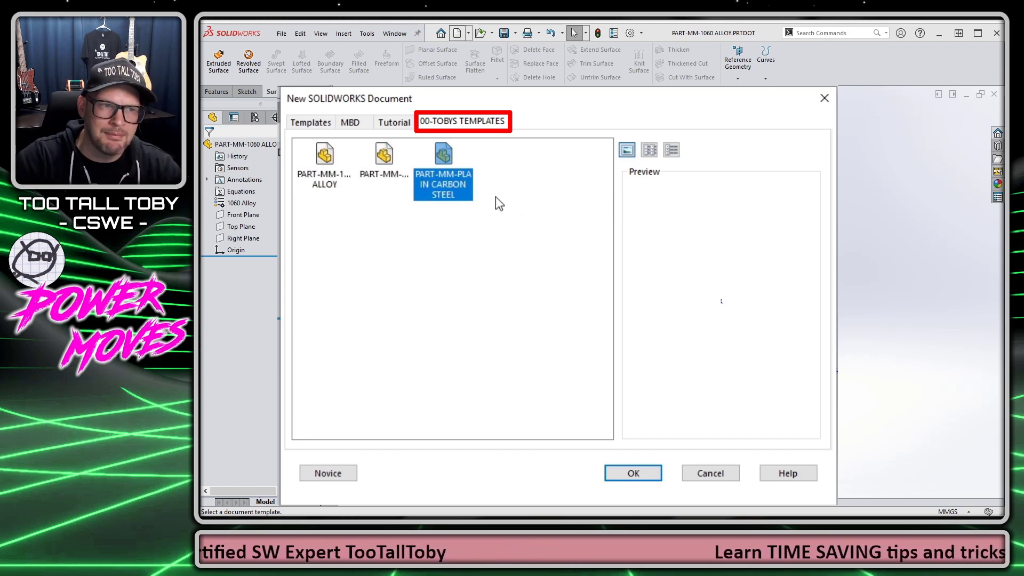
click(648, 151)
click(669, 151)
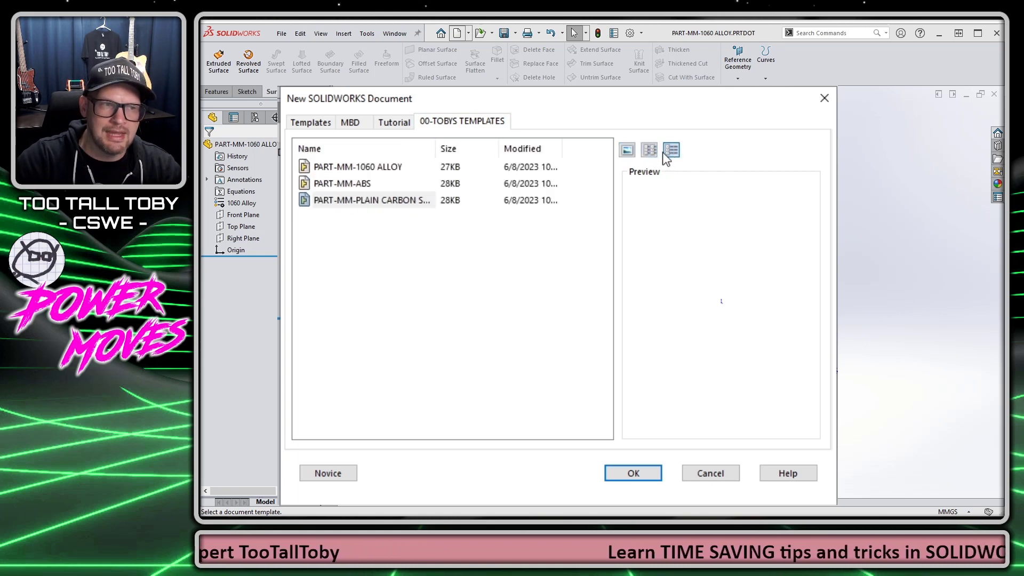
click(644, 152)
click(625, 151)
click(649, 152)
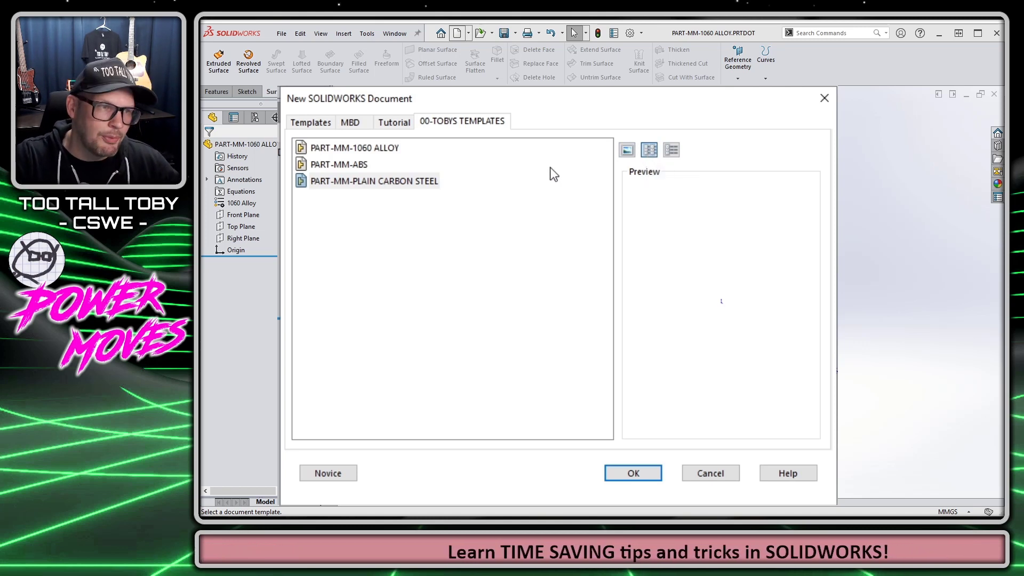
click(711, 472)
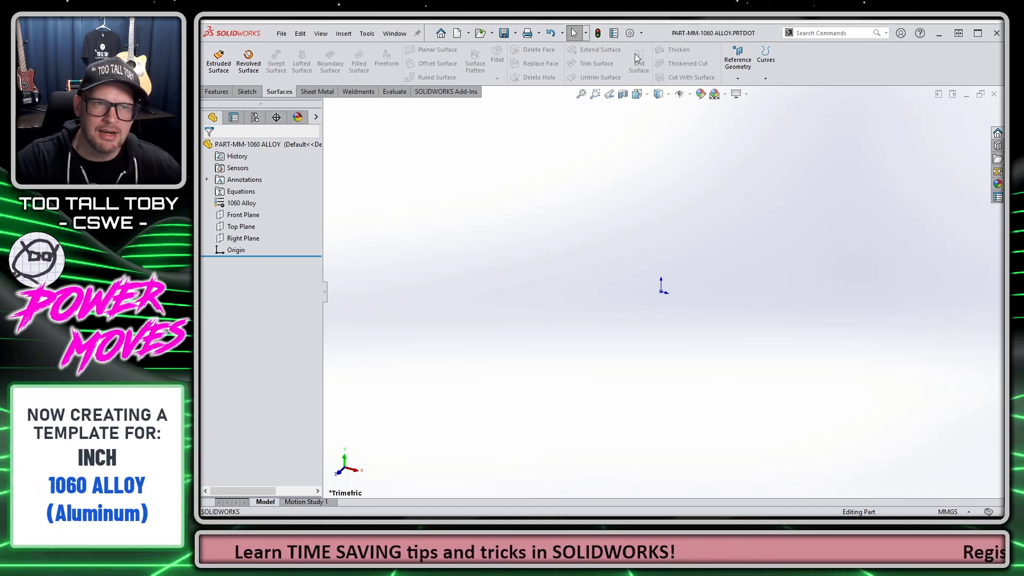
- Set the part's document units to IPS with .123 length decimals
click(629, 34)
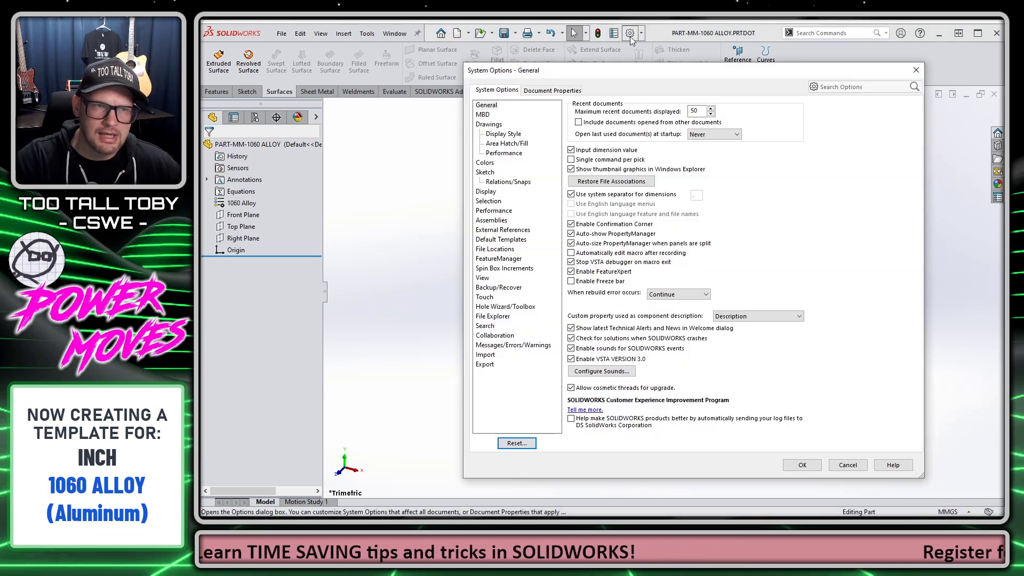
click(557, 90)
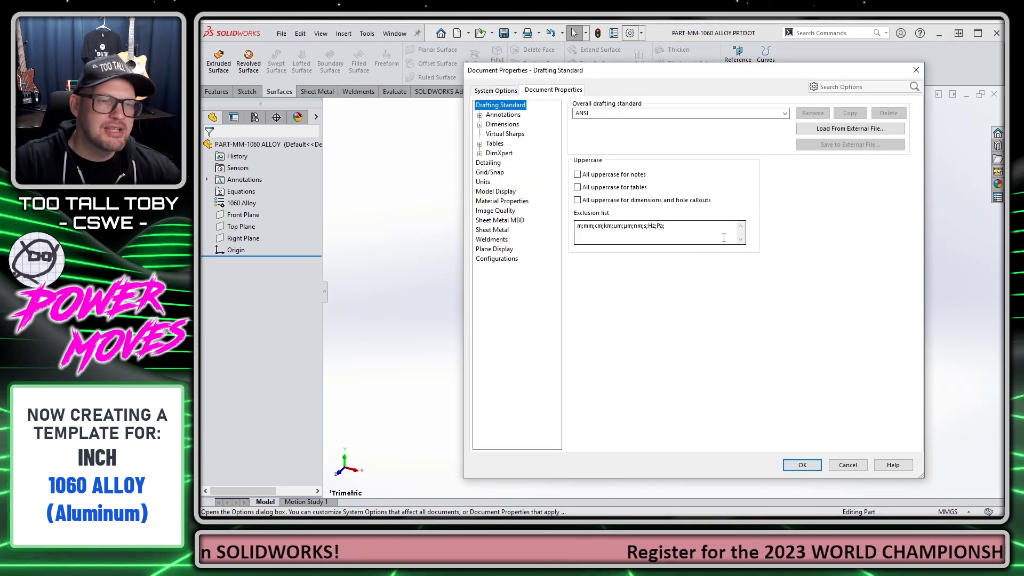
click(483, 182)
click(596, 139)
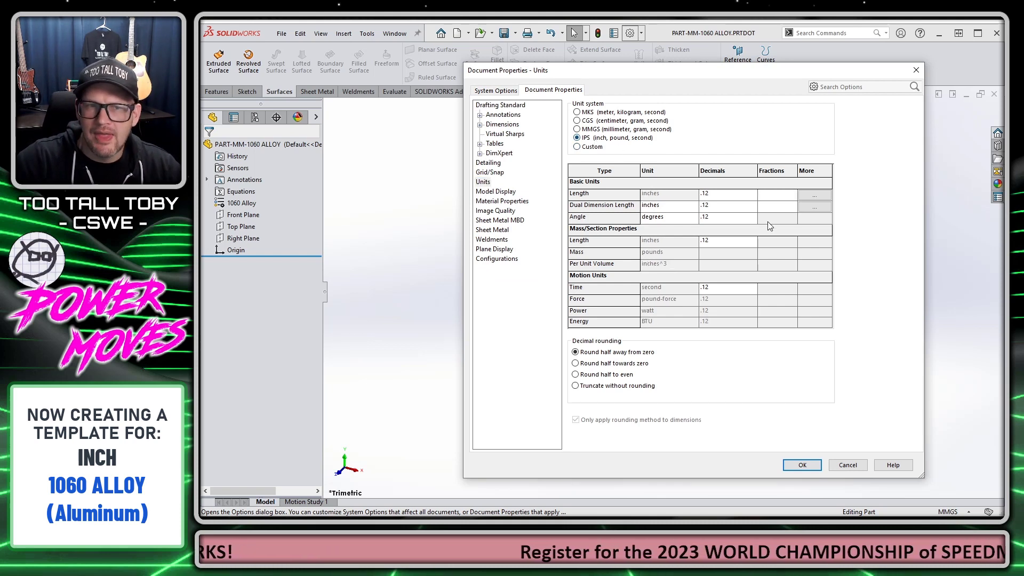
click(754, 196)
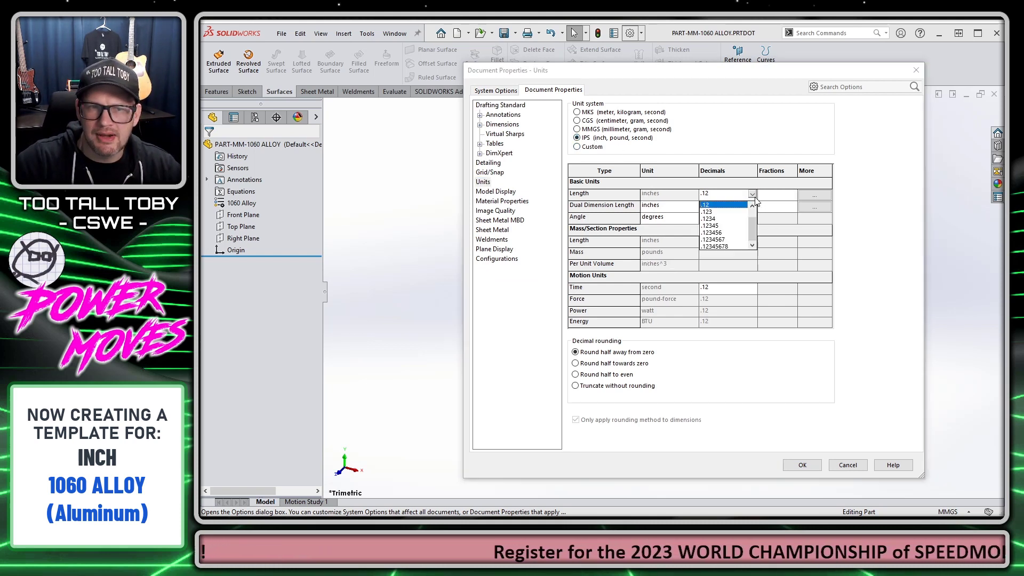
click(713, 212)
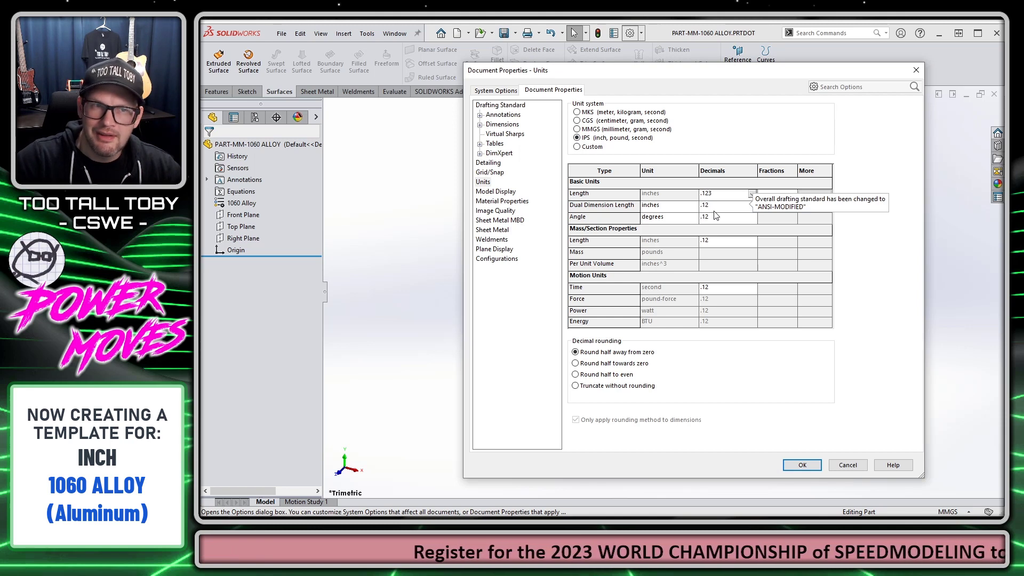
click(802, 465)
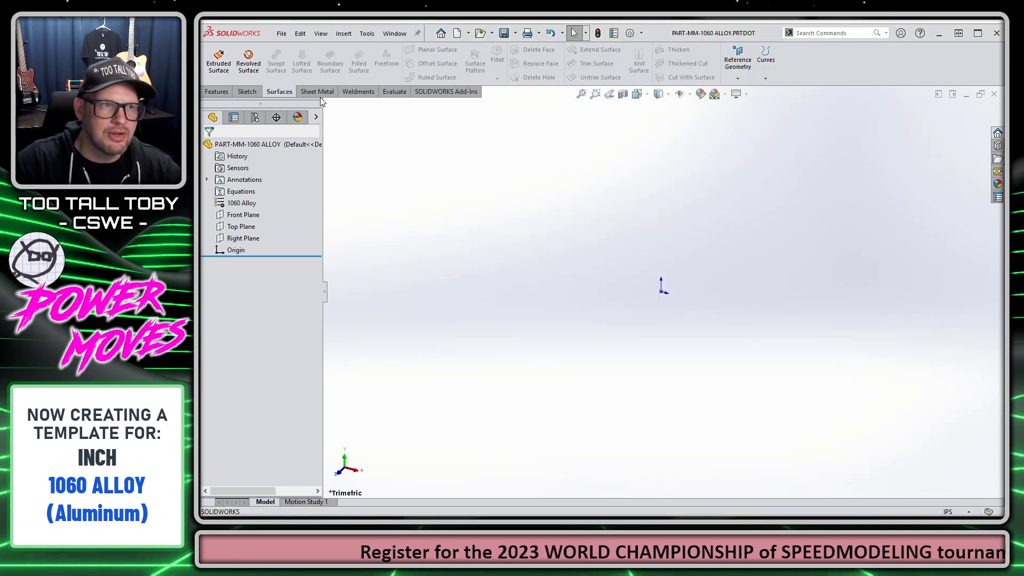
- Start a Save As to Part Templates (*.prtdot) in the C:\00-TOBYS TEMPLATES folder
click(281, 33)
click(315, 164)
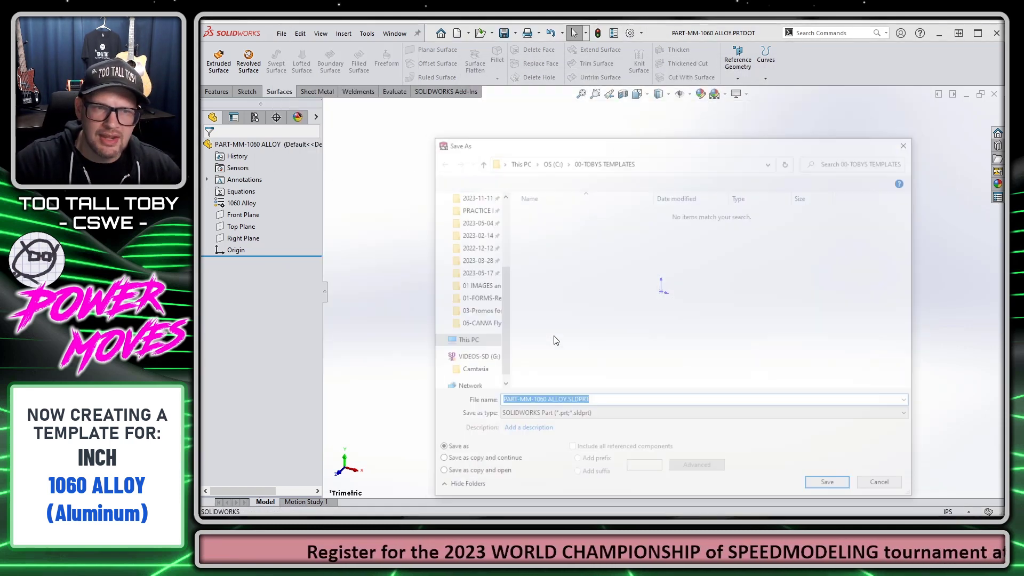
click(553, 416)
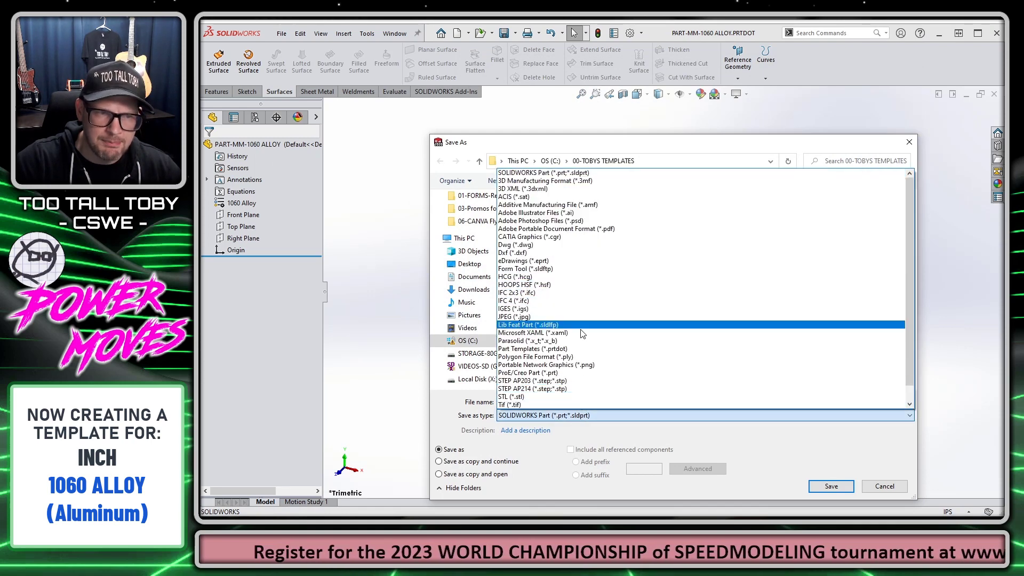
click(582, 349)
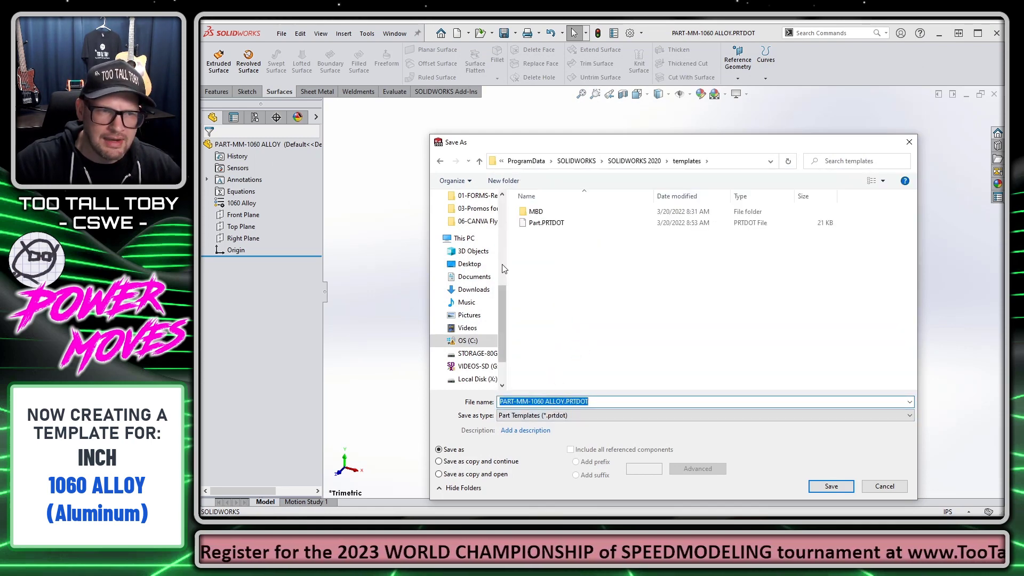
click(468, 341)
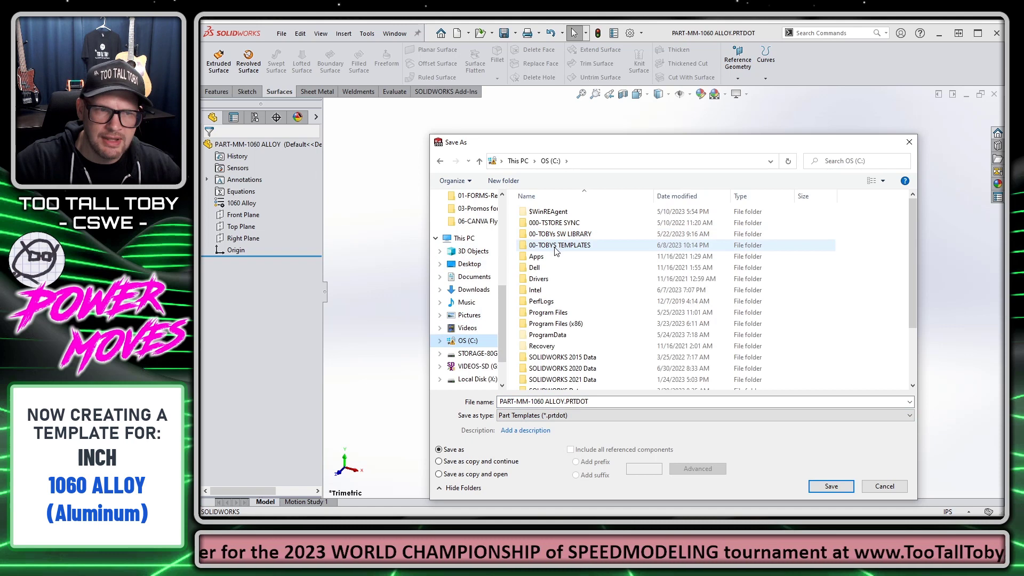
double_click(555, 247)
- Rename the file from PART-MM to PART-INCH-1060 ALLOY and save the template
click(533, 401)
click(528, 400)
key(BackSpace)
key(BackSpace)
text(IPS)
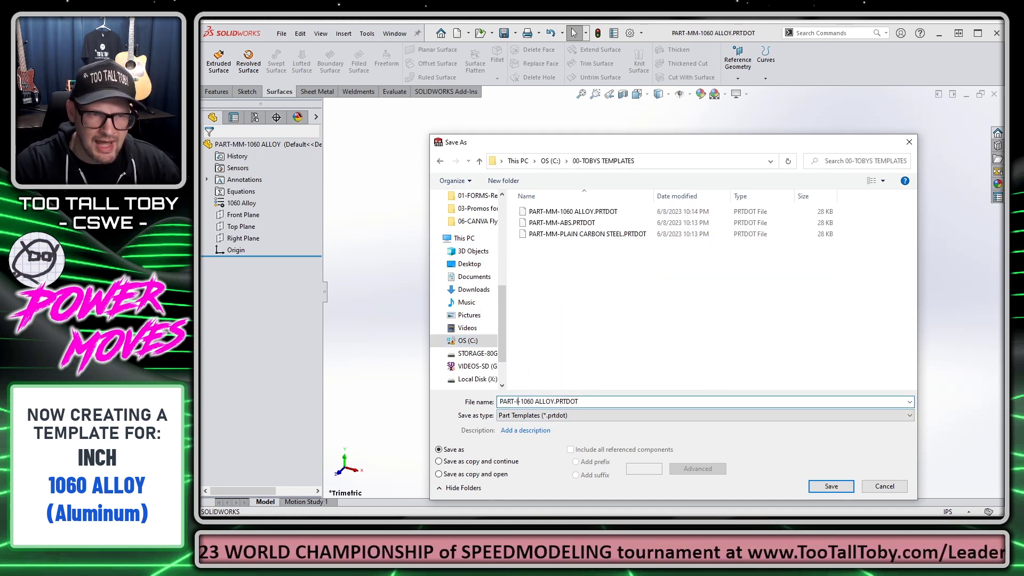
key(BackSpace)
text(NCH)
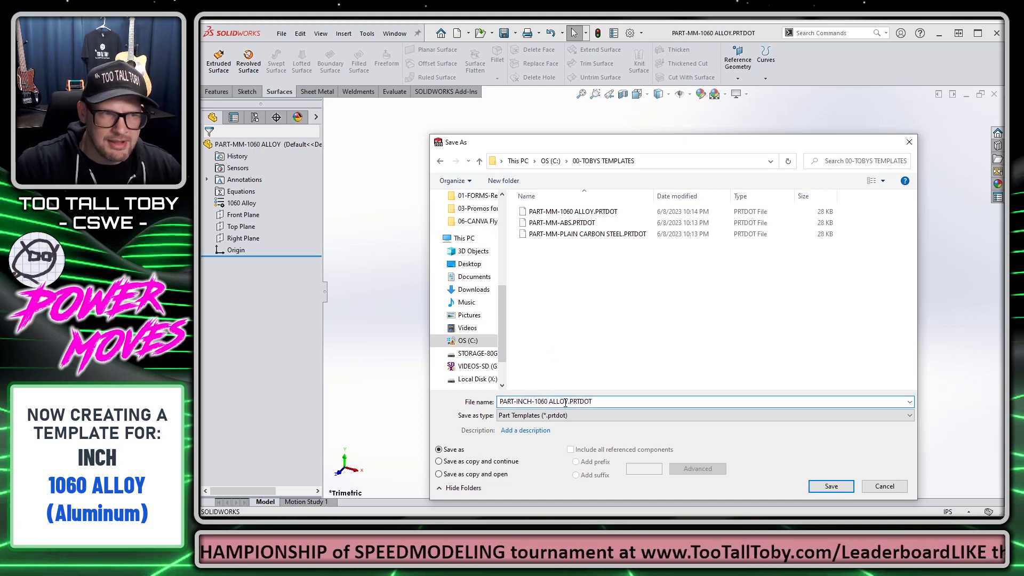
click(831, 486)
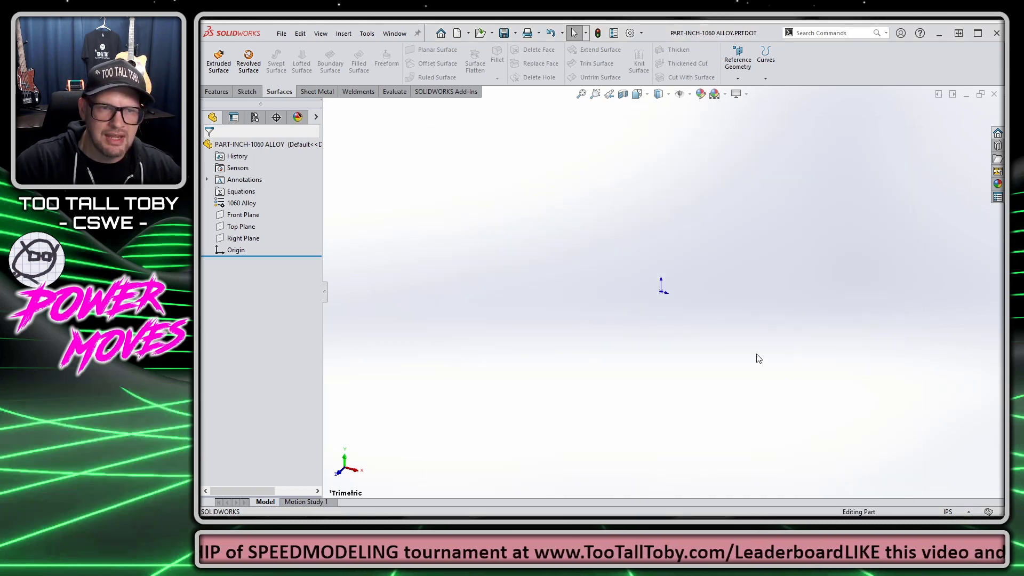
- Replace 1060 Alloy with Plain Carbon Steel from the Steel category as the material
right_click(237, 203)
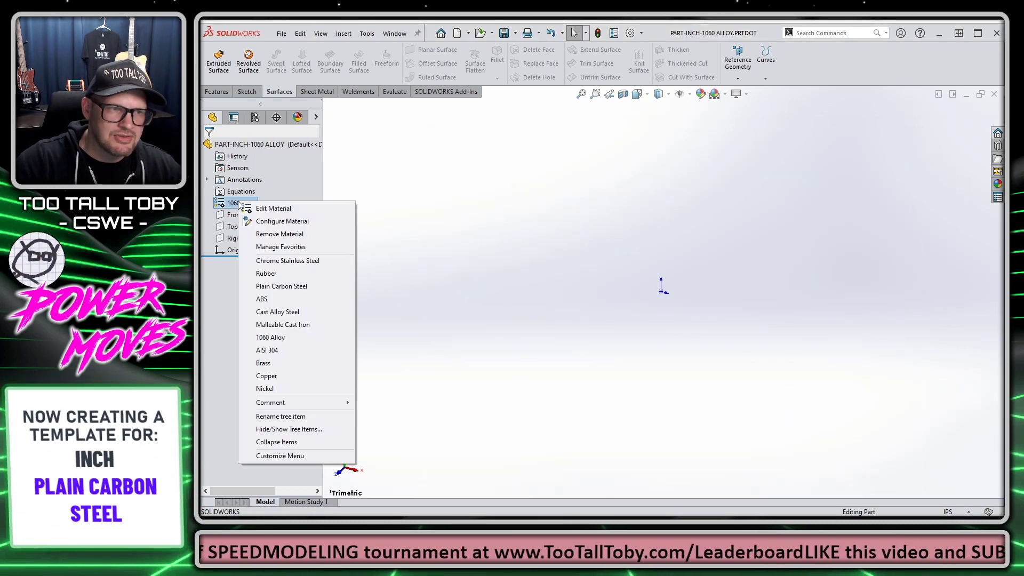
click(297, 209)
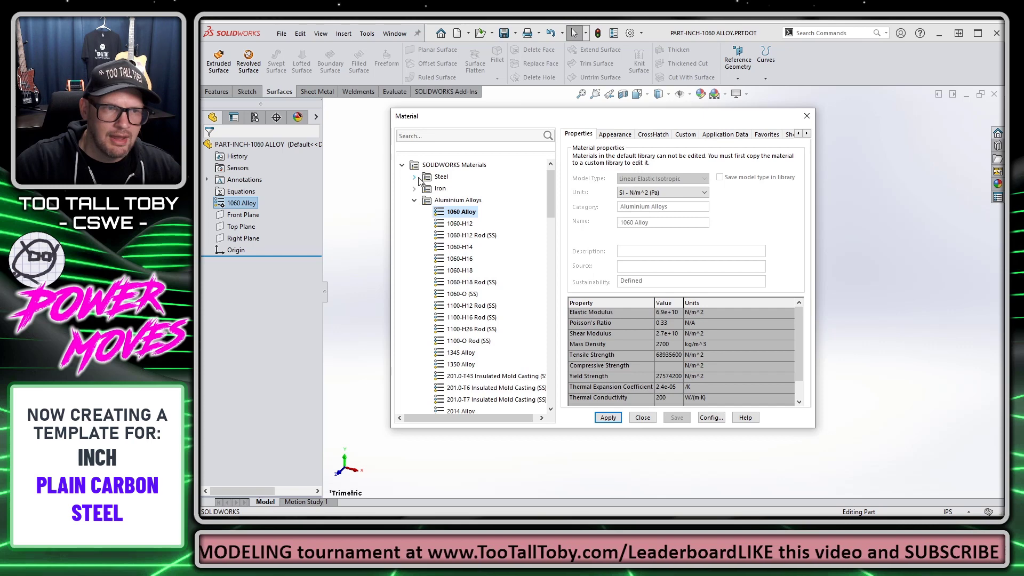
click(414, 177)
scroll(492, 341, down, 6)
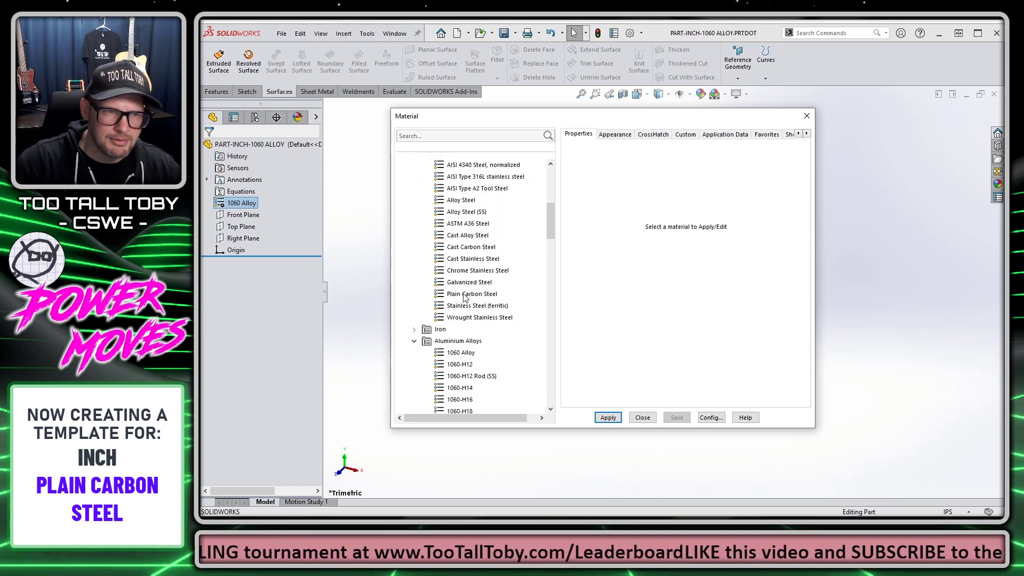
click(463, 295)
click(609, 418)
click(642, 418)
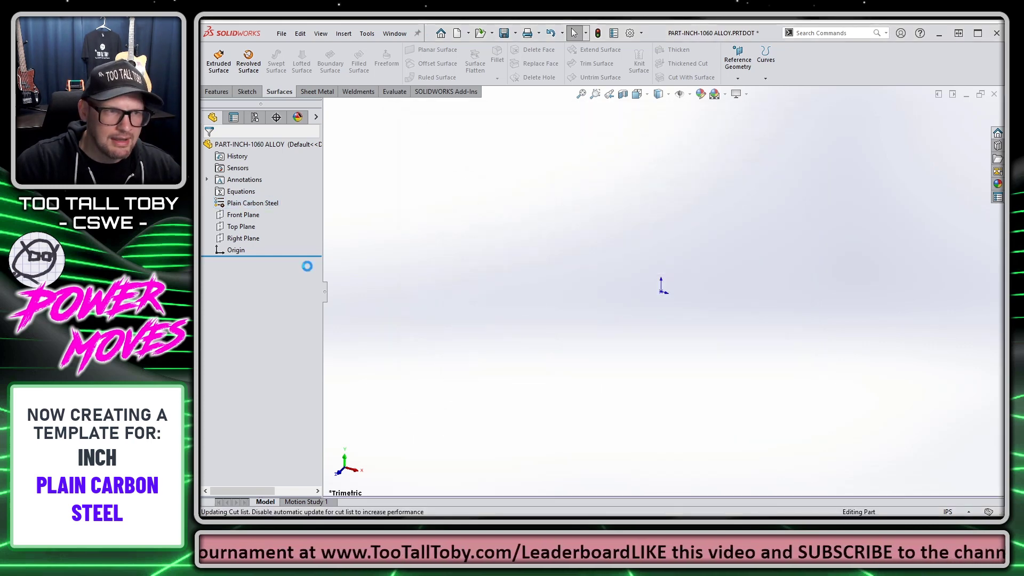
click(282, 35)
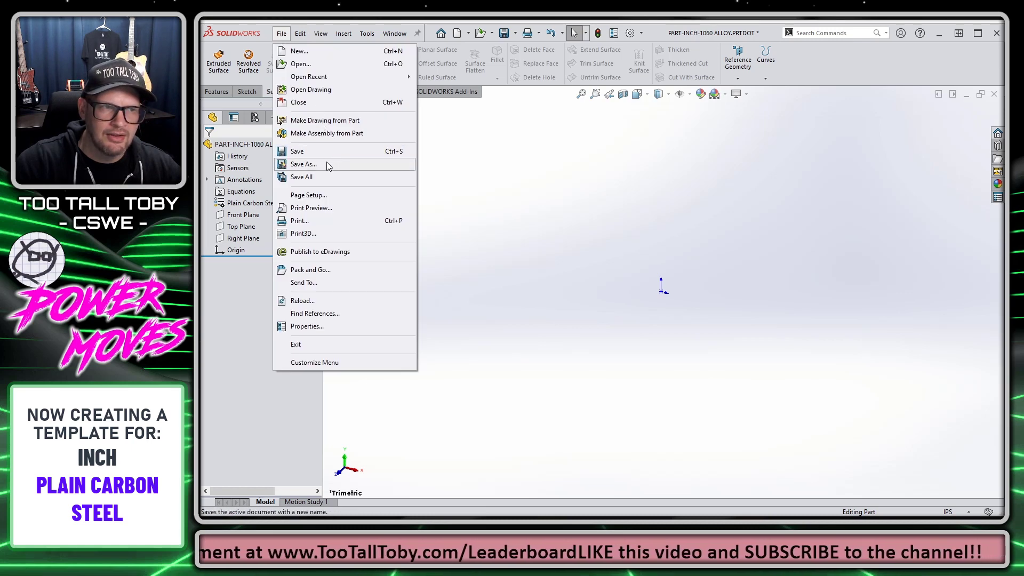
- Save the inch steel part as template PART-INCH-PLAIN CARBON STEEL.prtdot in 00-TOBYS TEMPLATES
click(326, 164)
click(591, 416)
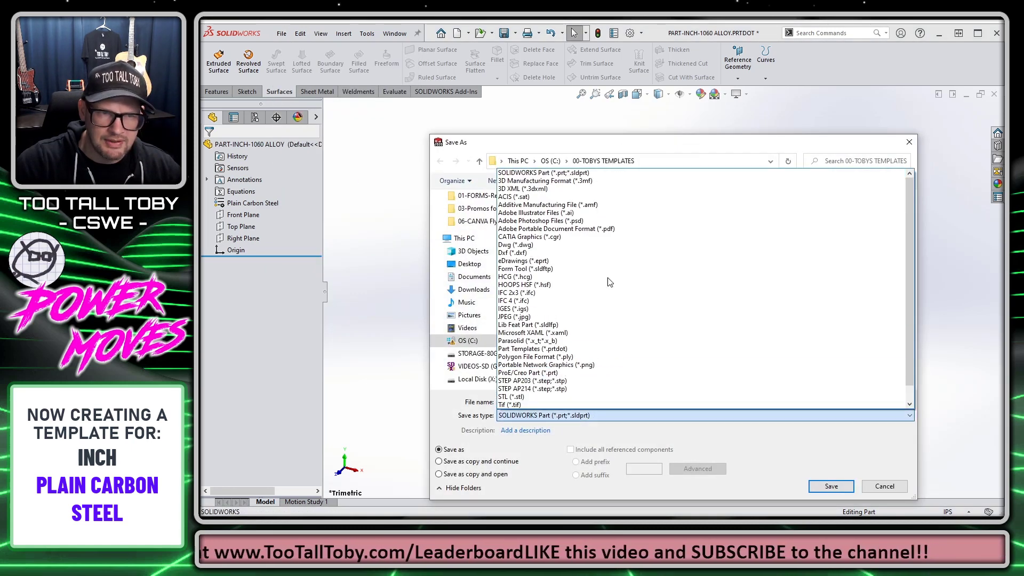
click(600, 349)
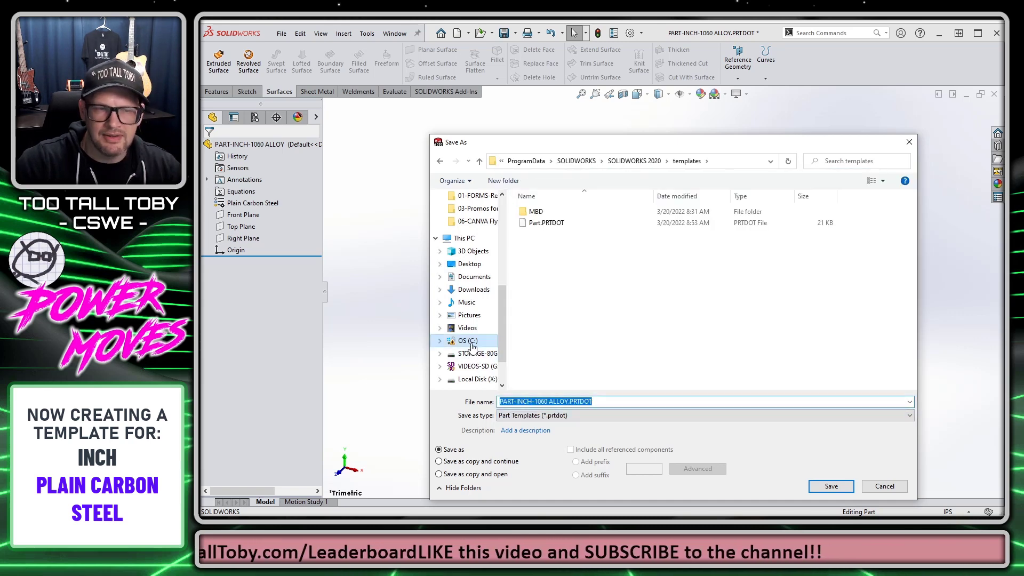
click(468, 341)
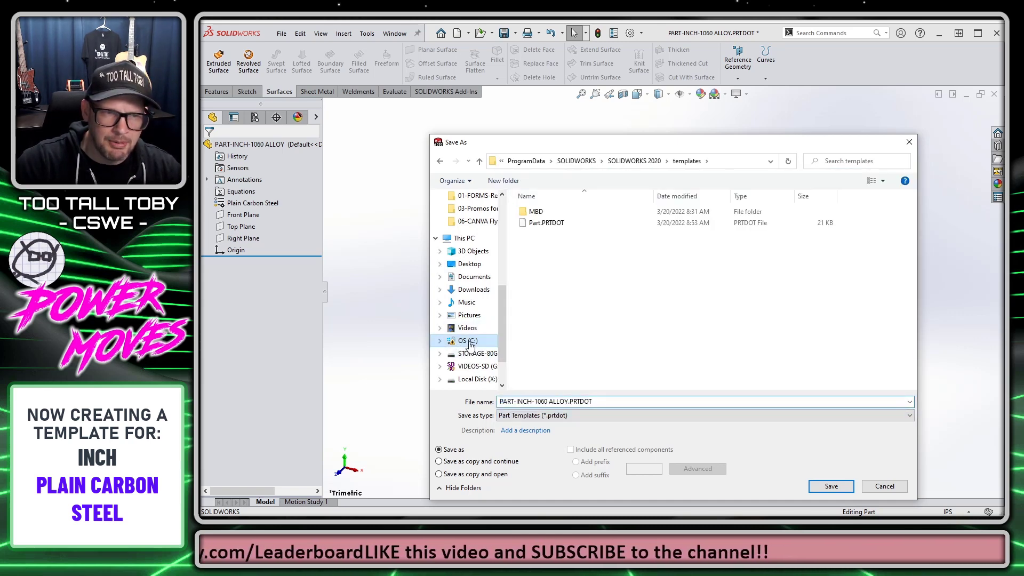
double_click(565, 246)
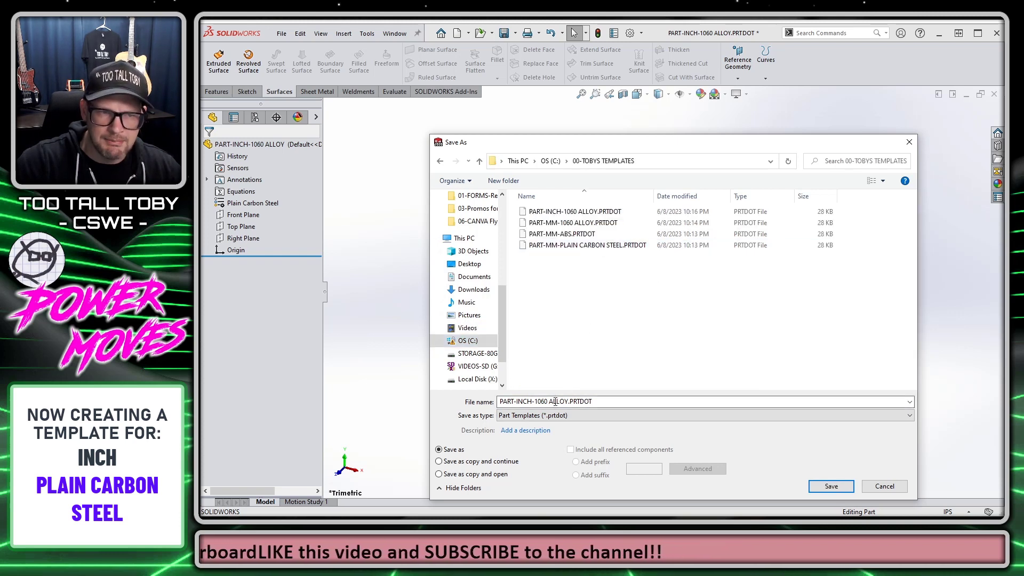
click(556, 213)
click(592, 401)
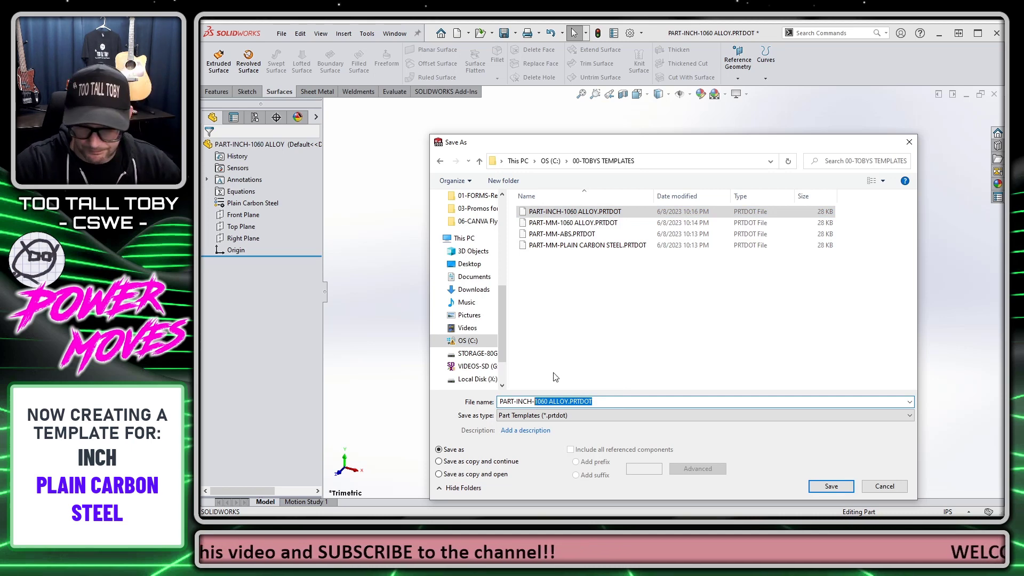
text(PLAIN CARBON STEEL)
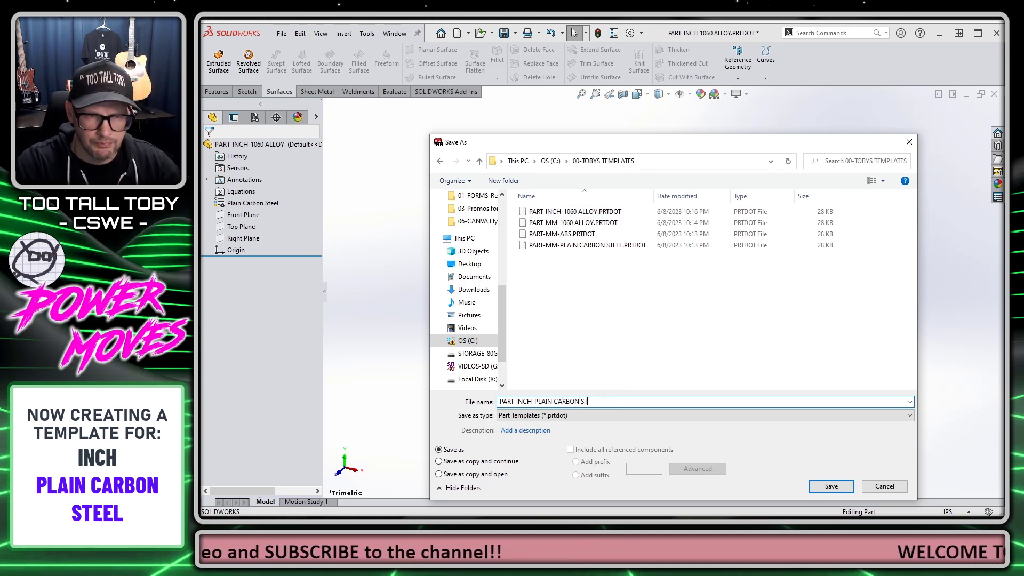
click(831, 485)
right_click(266, 203)
- Apply ABS from the Plastics category in place of Plain Carbon Steel
click(294, 208)
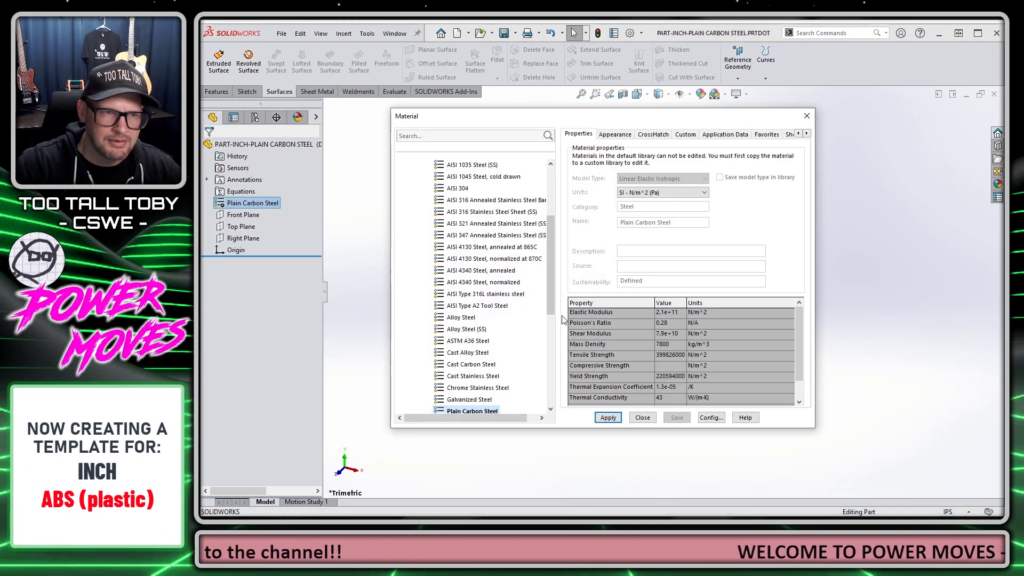
drag(549, 271, 550, 224)
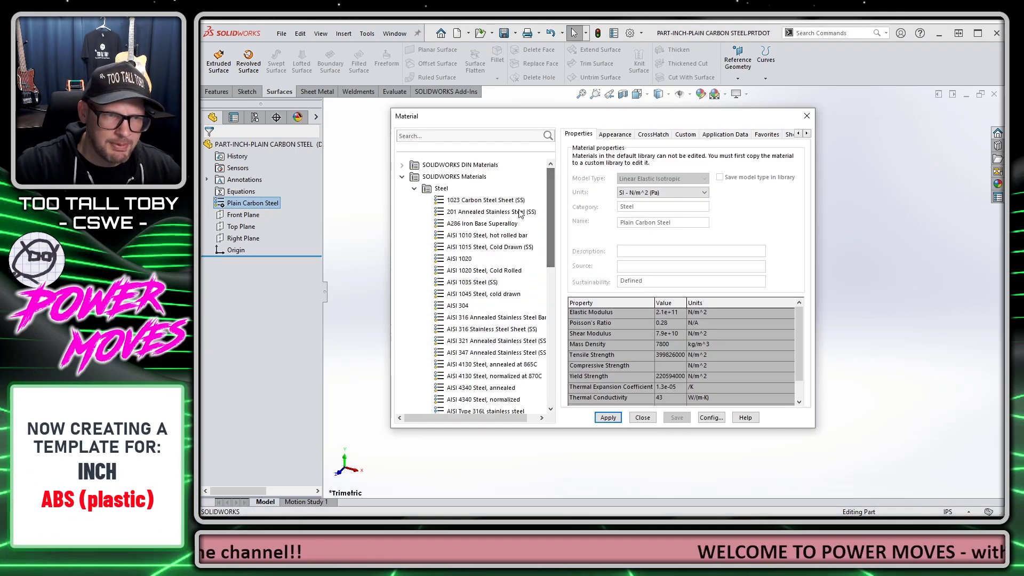
click(414, 189)
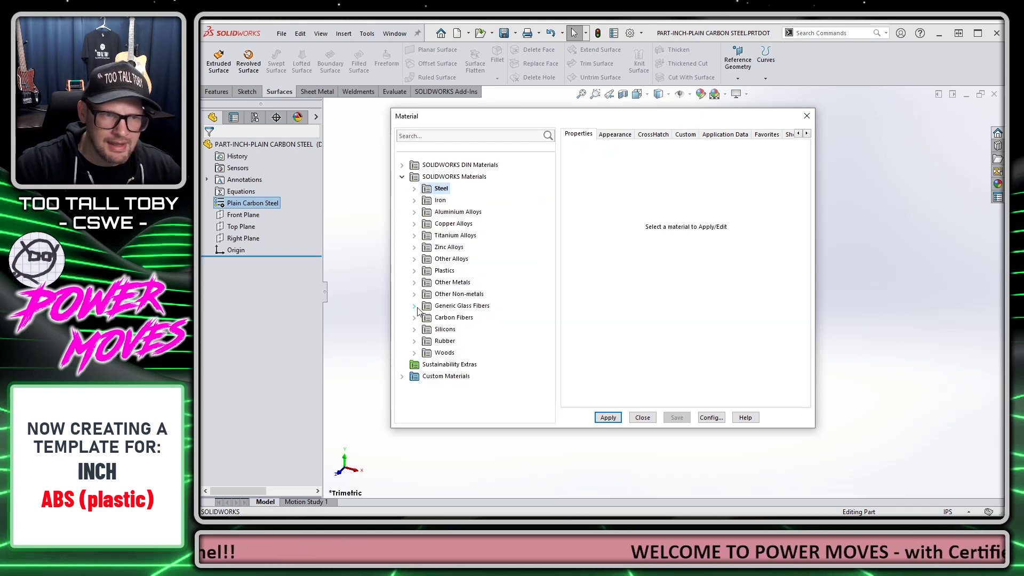
double_click(424, 272)
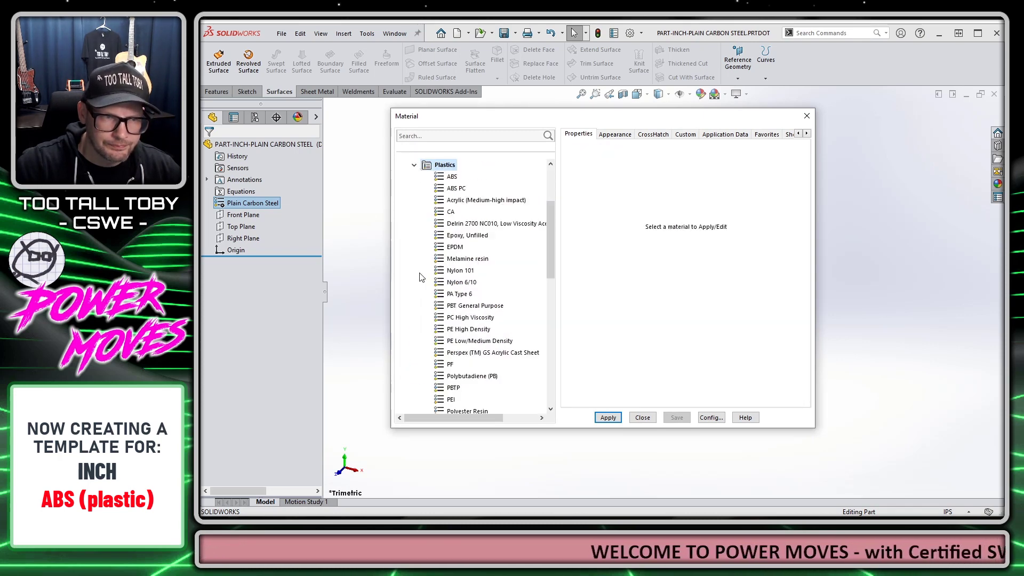
click(453, 176)
click(608, 418)
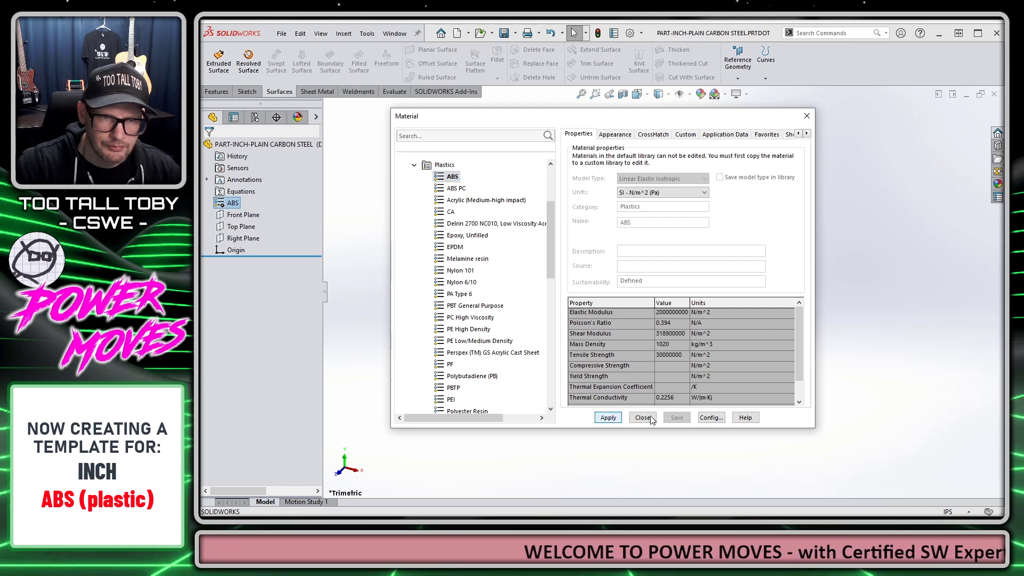
click(643, 418)
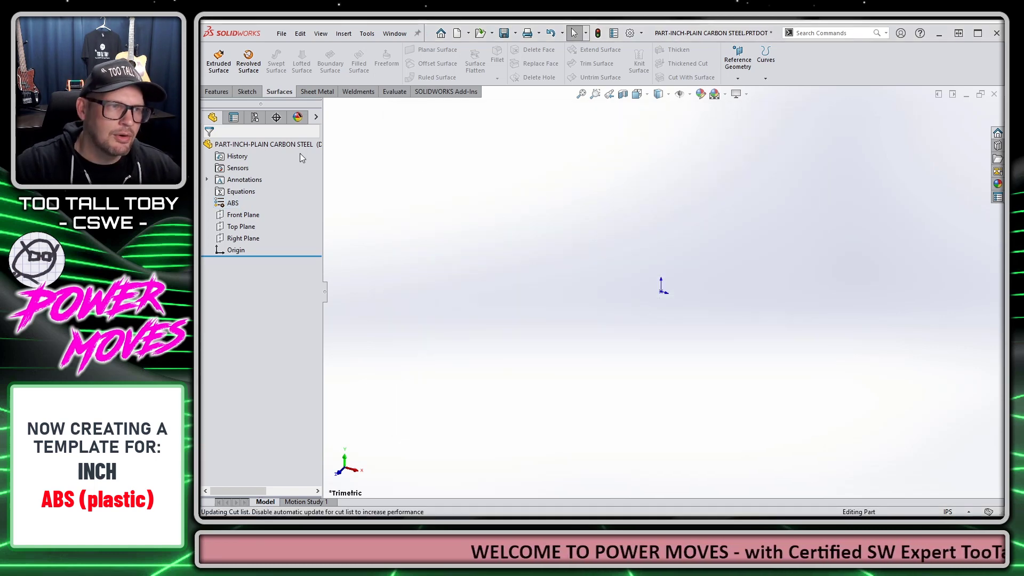
- Save the inch ABS part as template PART-INCH-ABS.prtdot in C:\00-TOBYS TEMPLATES
click(281, 33)
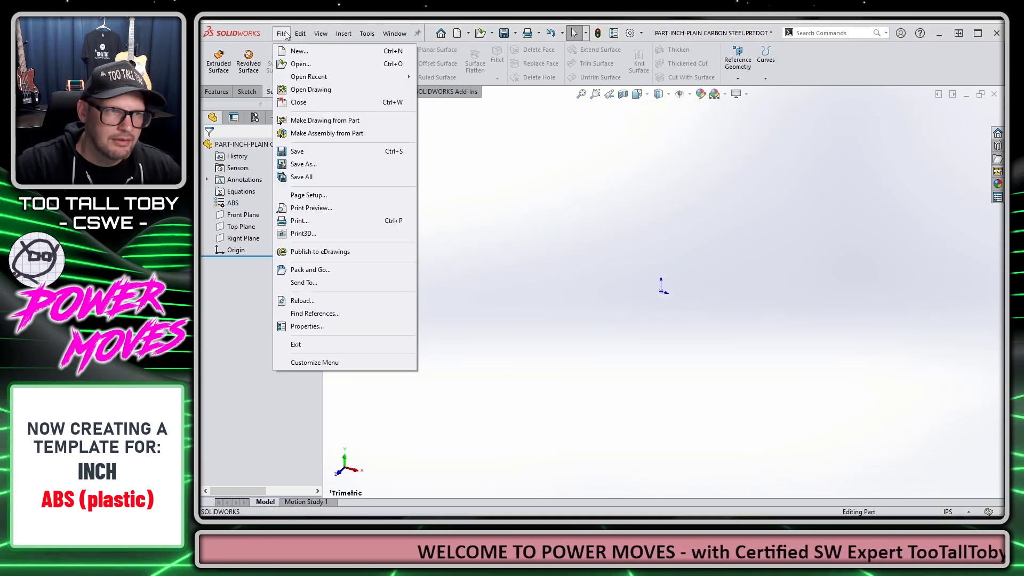
click(308, 167)
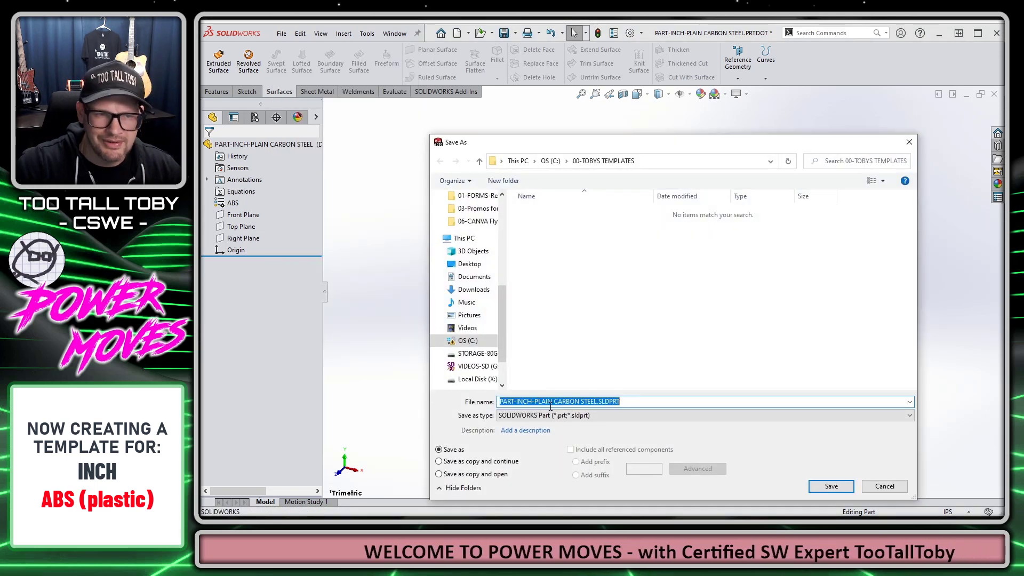
click(586, 415)
click(586, 348)
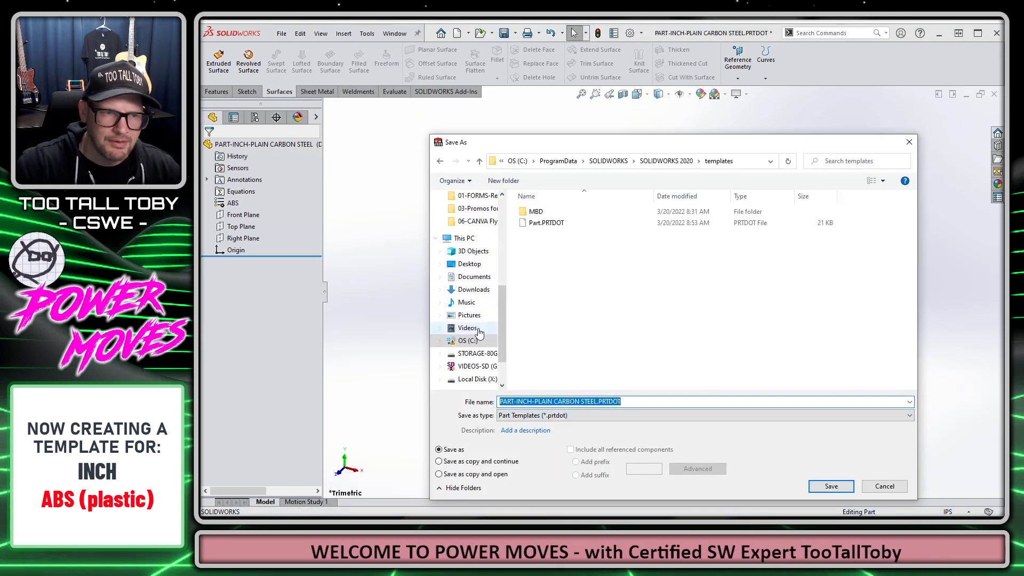
click(468, 340)
double_click(559, 244)
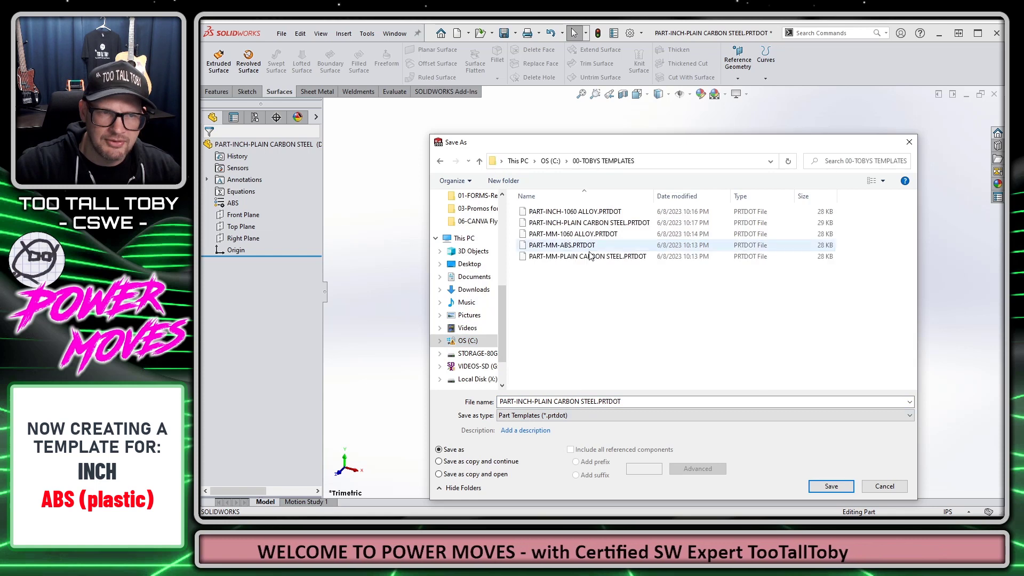
click(568, 399)
drag(621, 401, 573, 402)
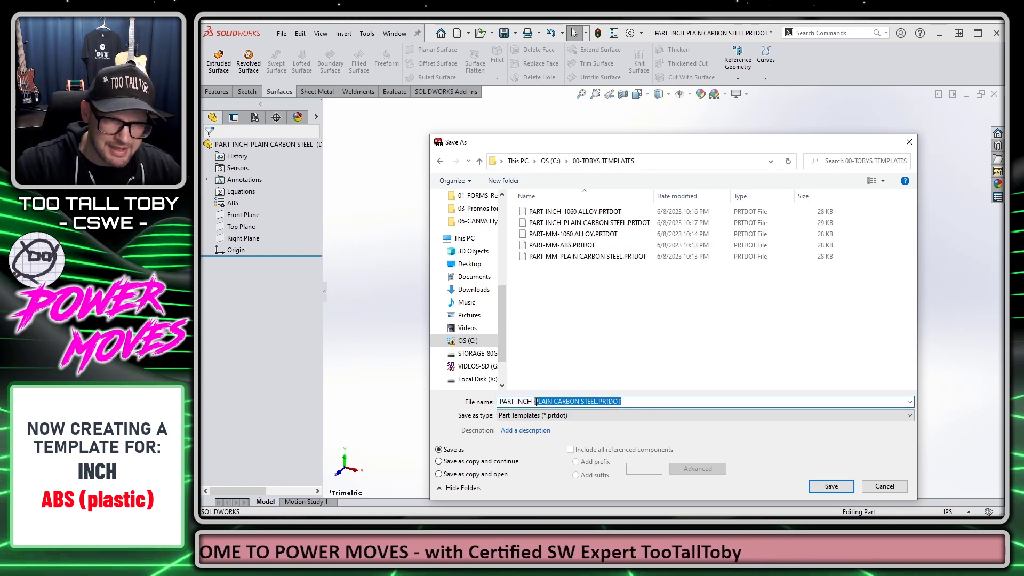
text(ABS)
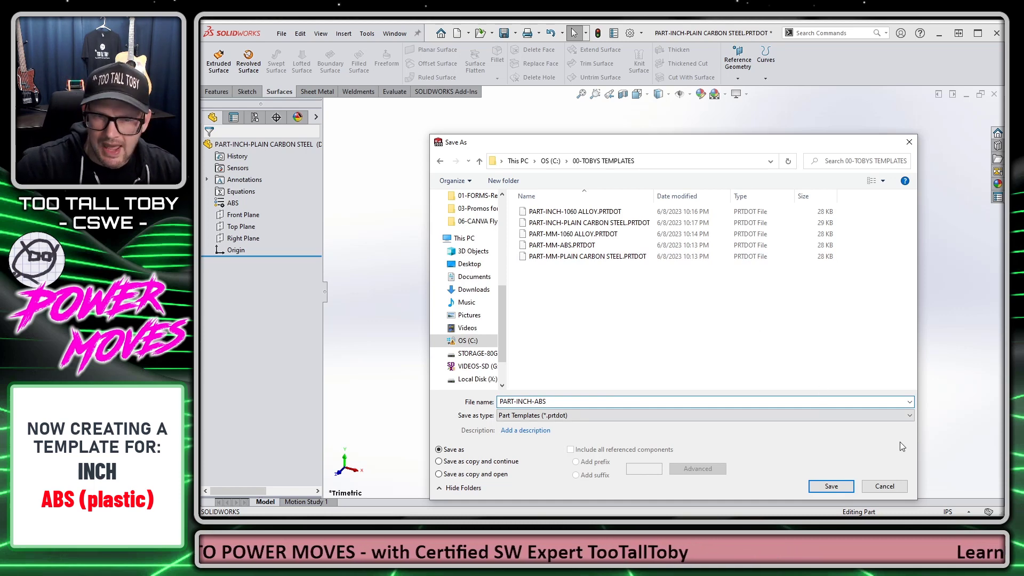
click(831, 486)
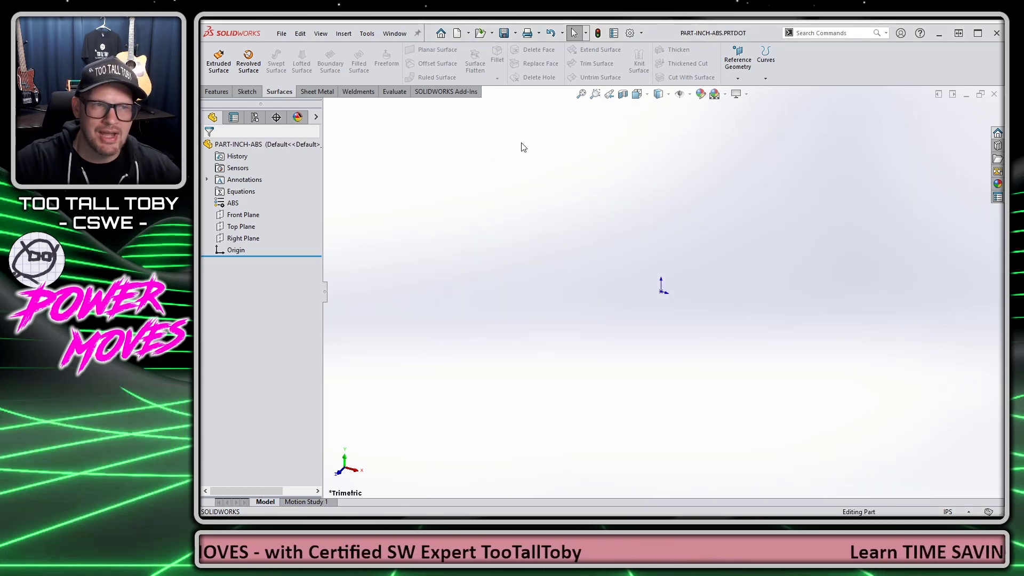
click(994, 95)
- Open New Document and click through the six PART-INCH and PART-MM templates twice
click(382, 34)
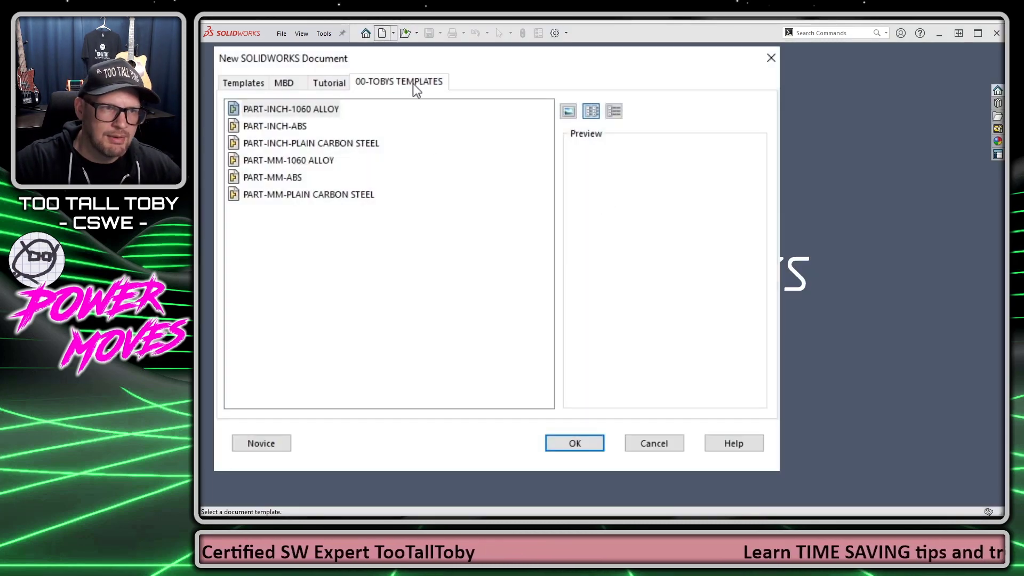
click(299, 113)
click(305, 127)
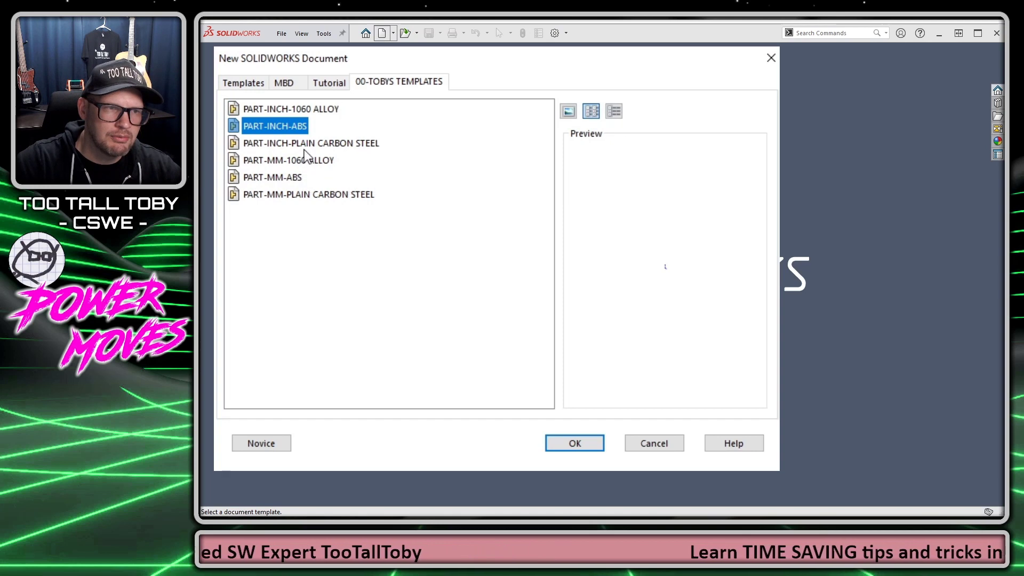
click(312, 144)
click(309, 161)
click(301, 178)
click(309, 195)
click(319, 112)
click(299, 127)
click(347, 144)
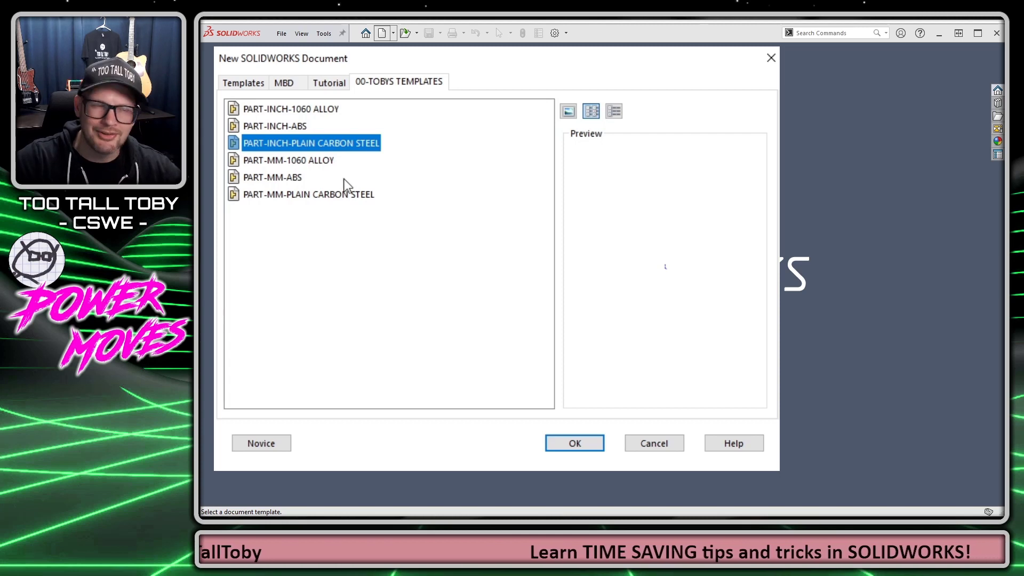
click(328, 166)
click(298, 180)
click(354, 197)
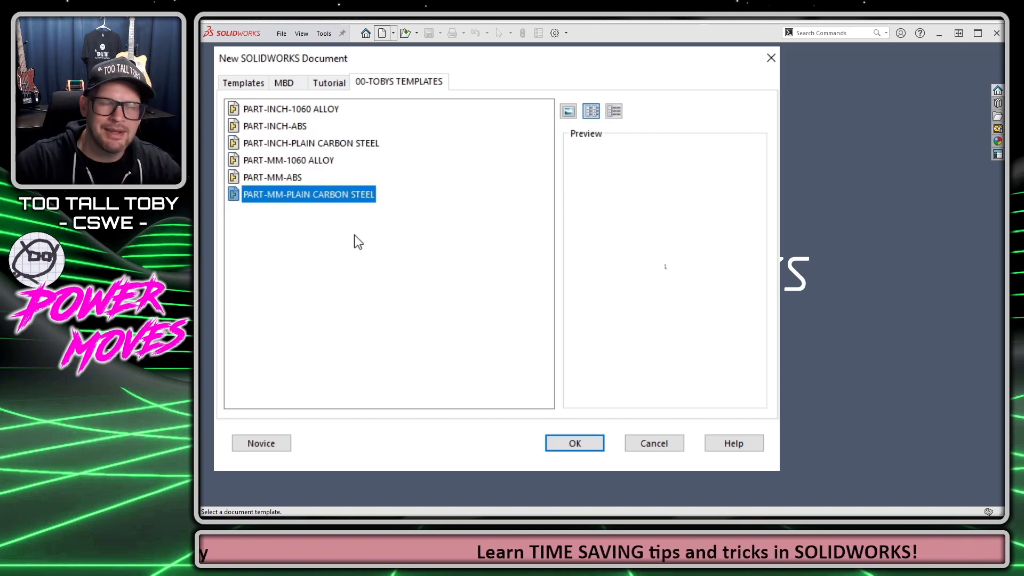